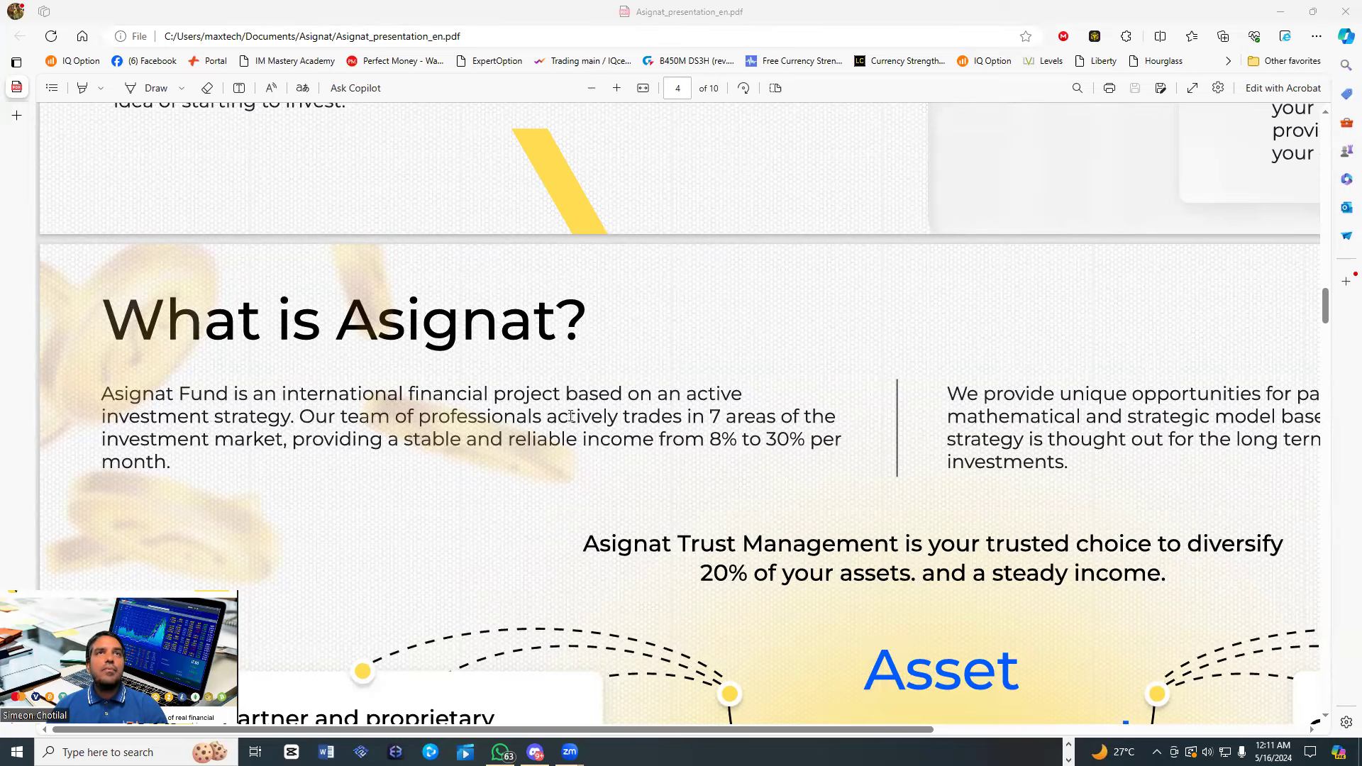
{"action": "left_click_drag", "start_coordinate": [708, 415], "coordinate": [724, 419]}
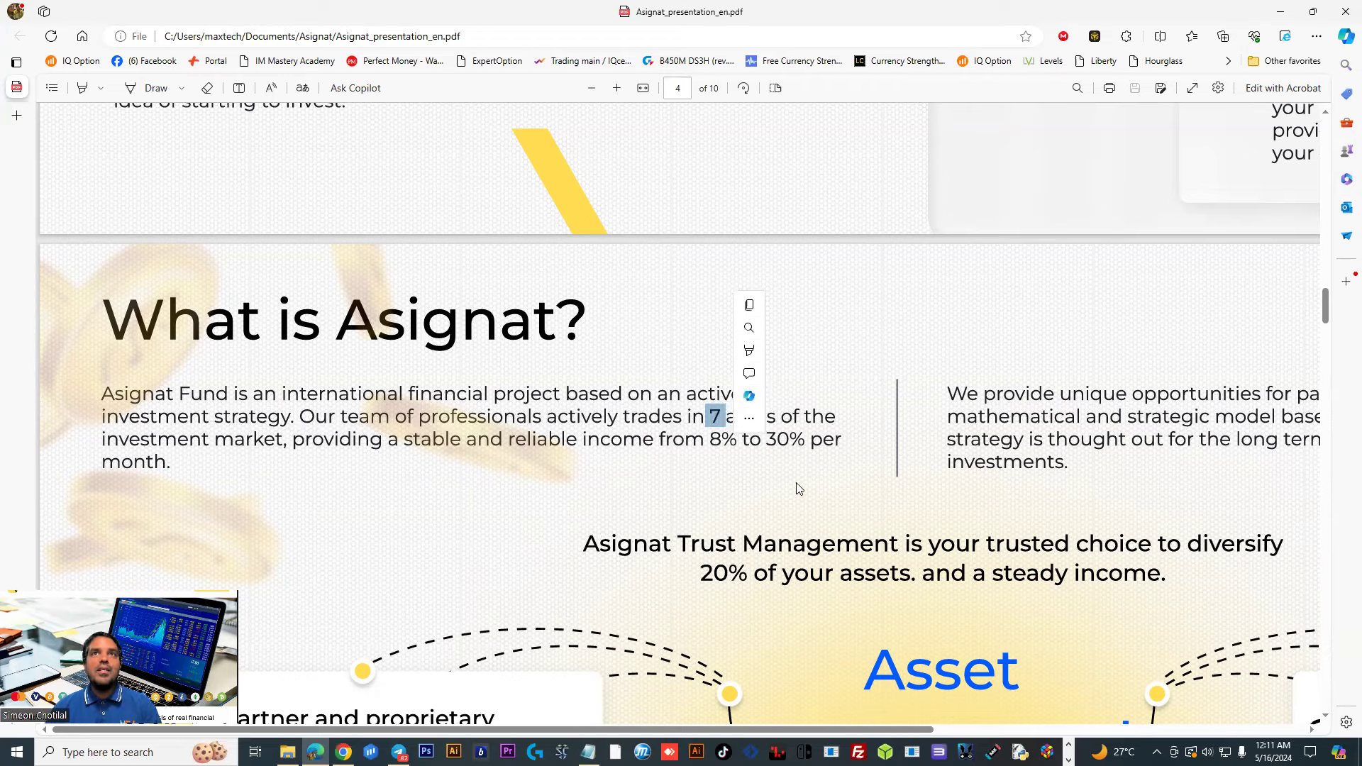
{"action": "double_click", "coordinate": [325, 440]}
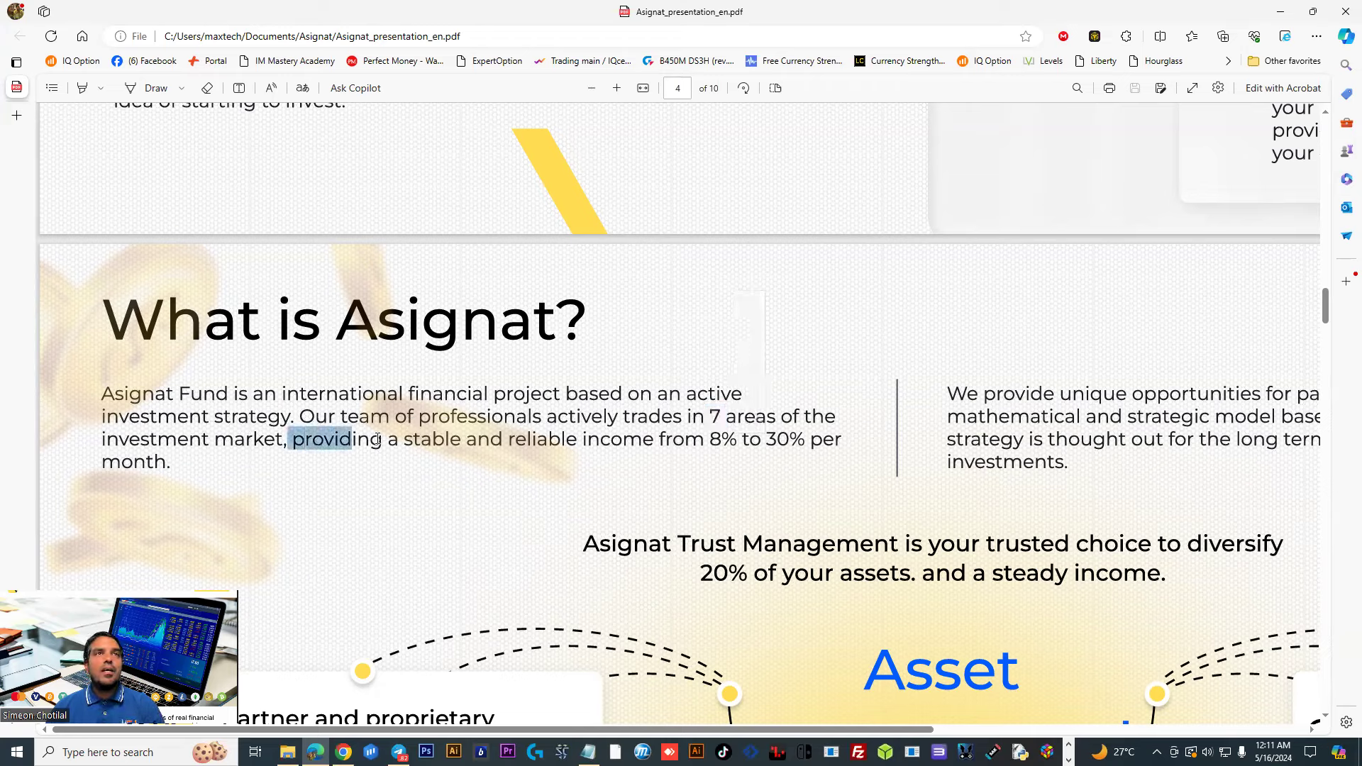
{"action": "left_click", "coordinate": [537, 450]}
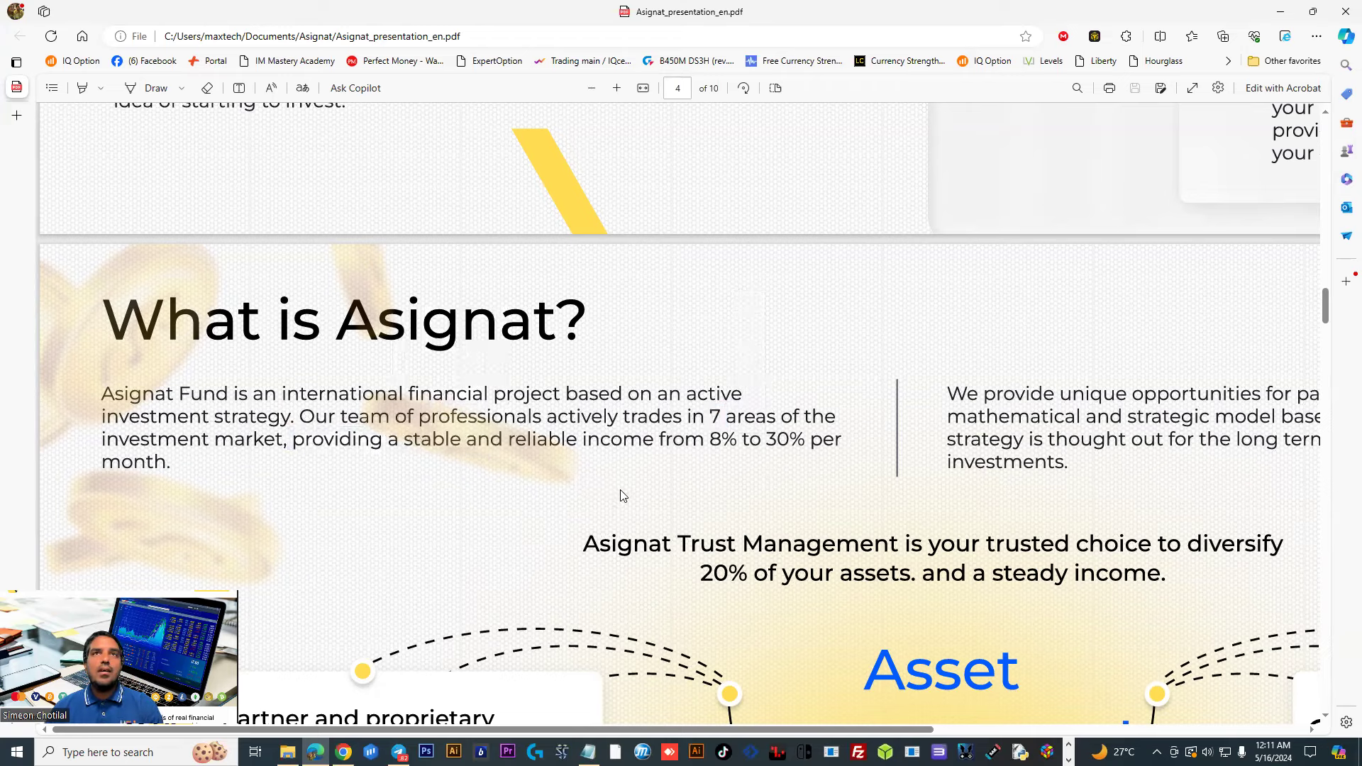
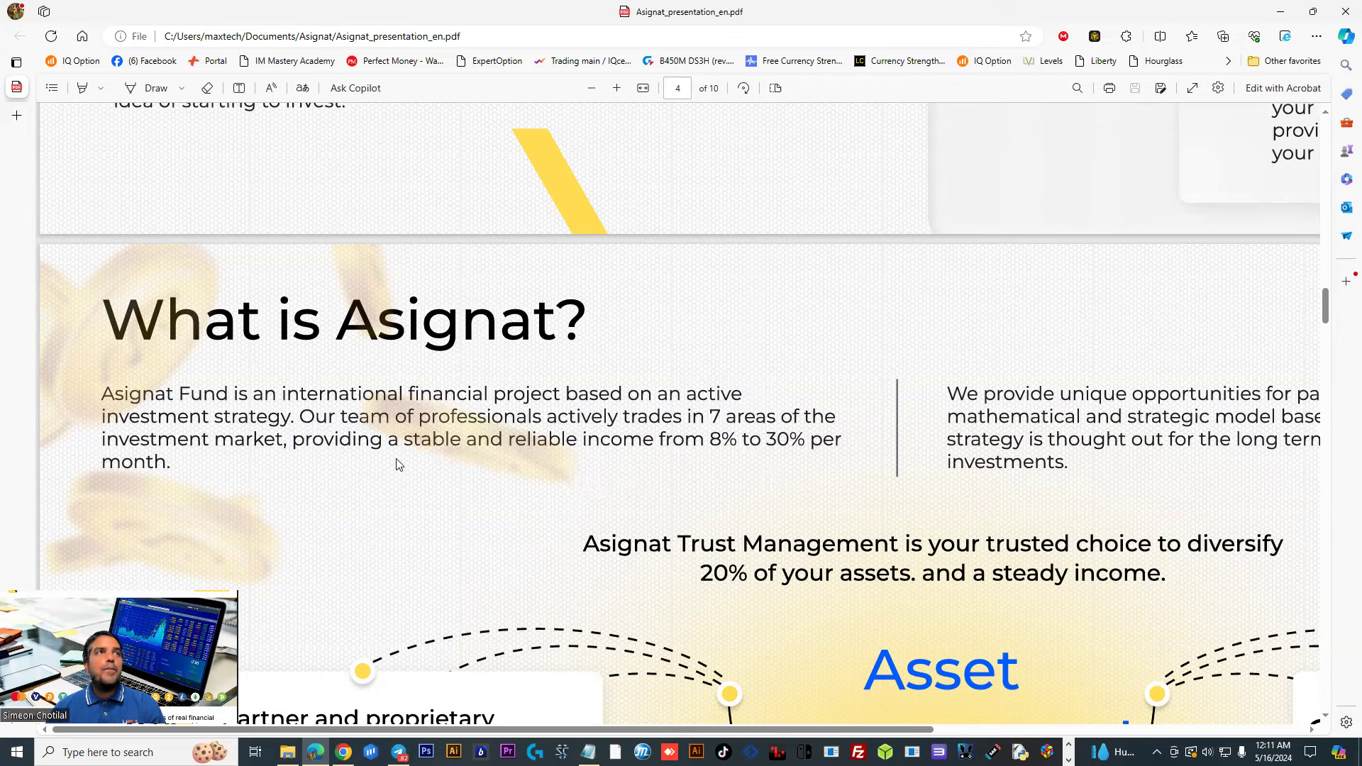
{"action": "scroll", "coordinate": [363, 485], "scroll_direction": "up", "scroll_amount": 3}
{"action": "scroll", "coordinate": [363, 484], "scroll_direction": "up", "scroll_amount": 3}
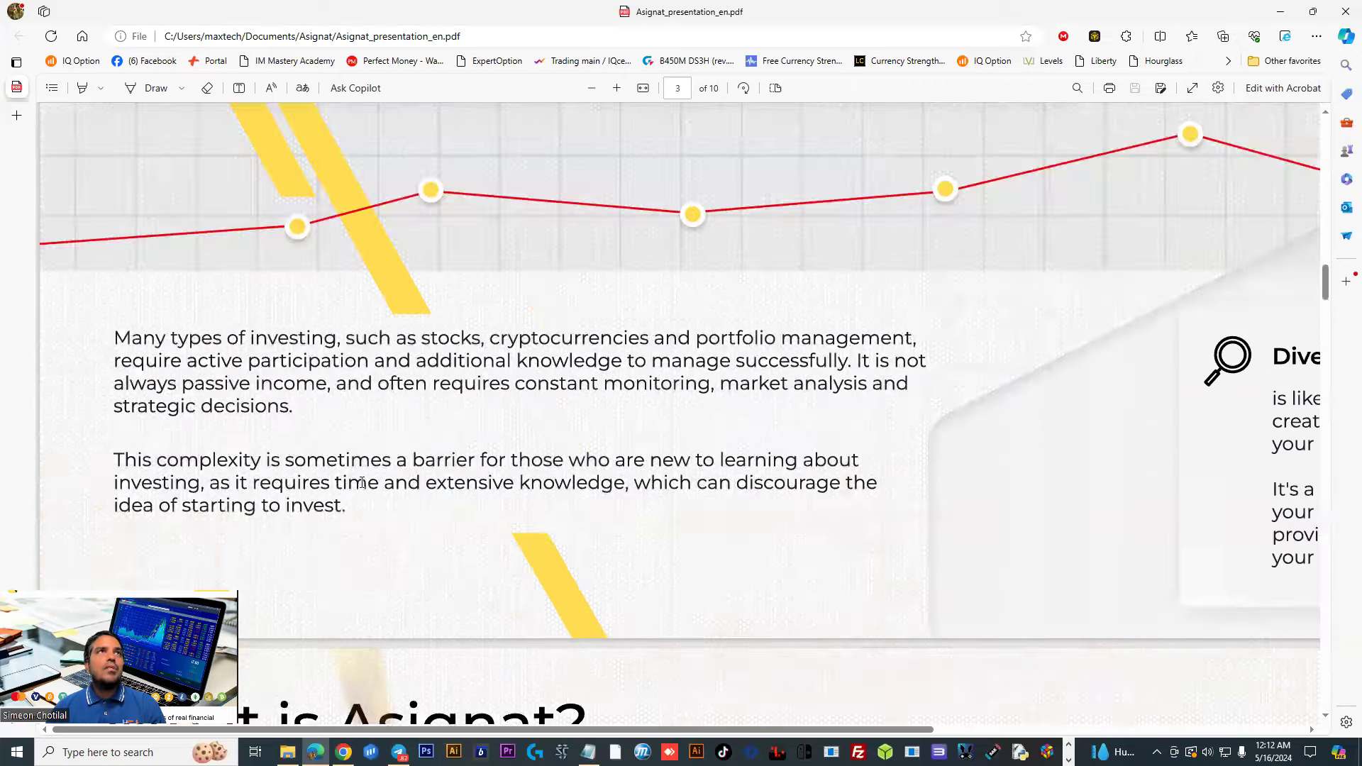
{"action": "scroll", "coordinate": [362, 487], "scroll_direction": "up", "scroll_amount": 5}
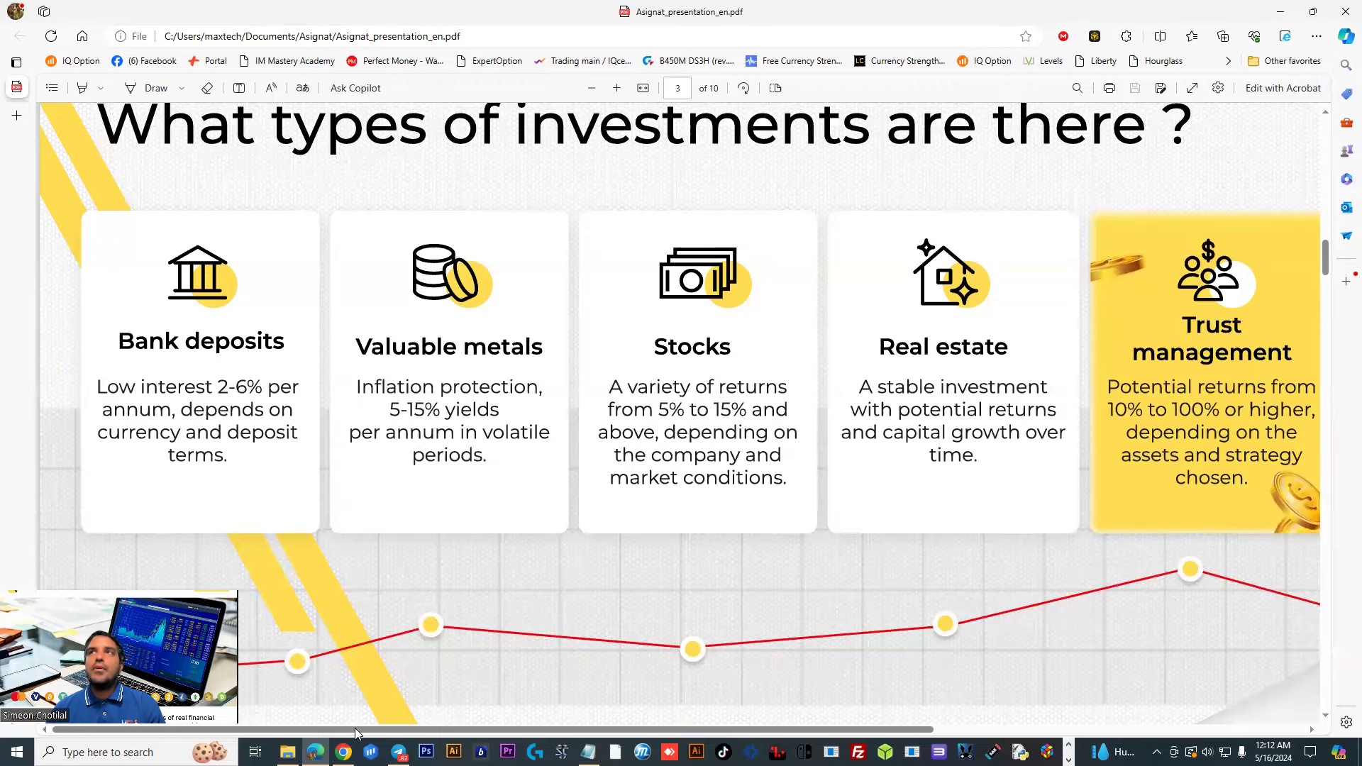
{"action": "scroll", "coordinate": [354, 728], "scroll_direction": "right", "scroll_amount": 3}
{"action": "scroll", "coordinate": [354, 729], "scroll_direction": "right", "scroll_amount": 3}
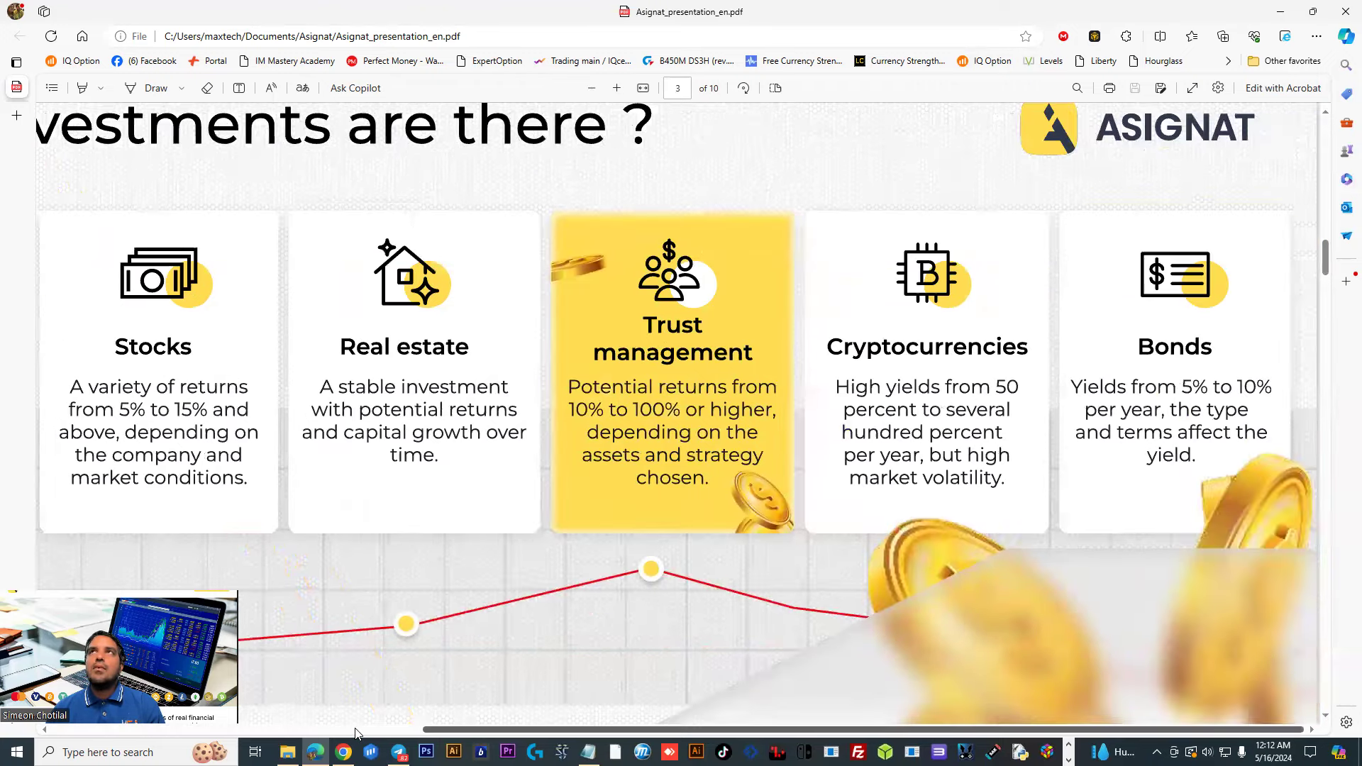
Show PDF page 3, 'What types of investments are there?', with all its investment cards.
{"action": "left_click", "coordinate": [356, 731]}
{"action": "scroll", "coordinate": [358, 608], "scroll_direction": "left", "scroll_amount": 1}
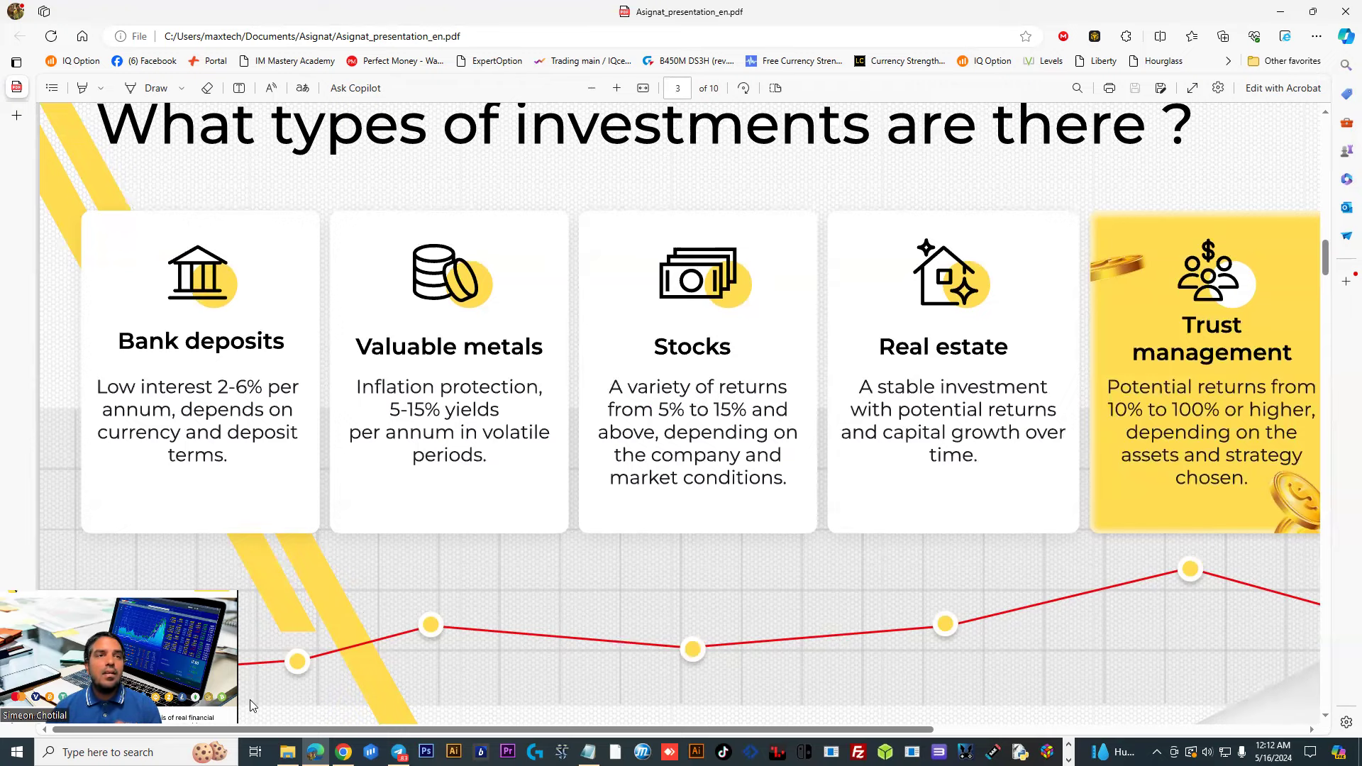
Go from the PDF to Asignat's homepage, then to its h-metrics listing, paying since May 2019.
{"action": "left_click", "coordinate": [343, 752]}
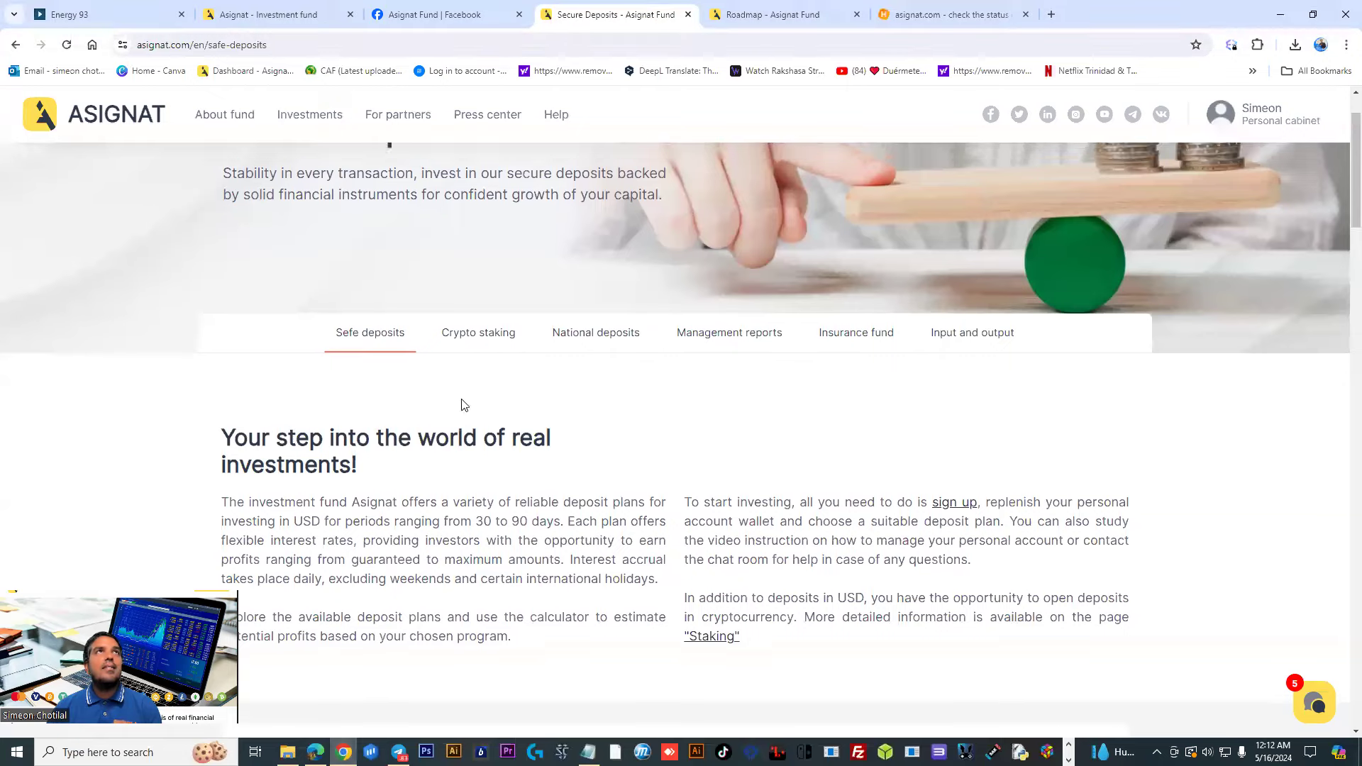
{"action": "scroll", "coordinate": [463, 404], "scroll_direction": "up", "scroll_amount": 3}
{"action": "left_click", "coordinate": [268, 14]}
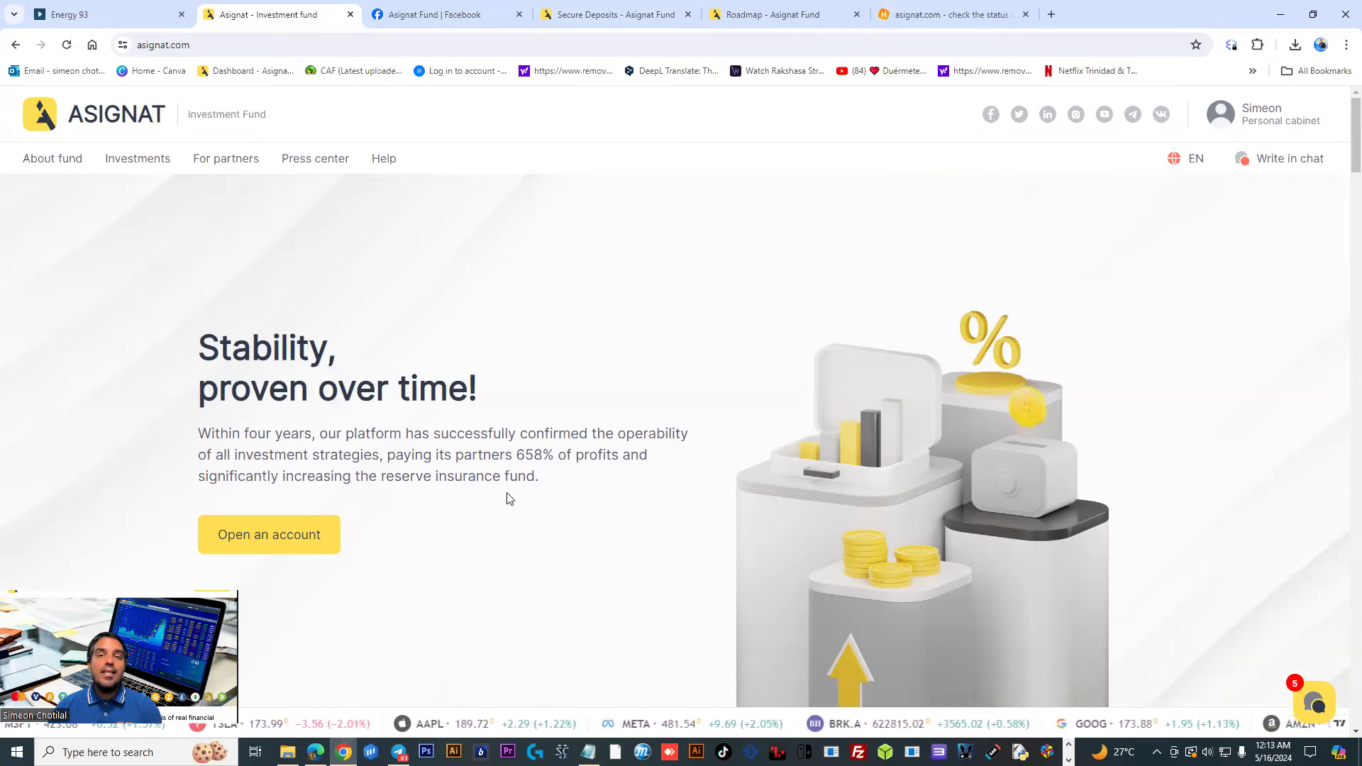
{"action": "left_click", "coordinate": [937, 15]}
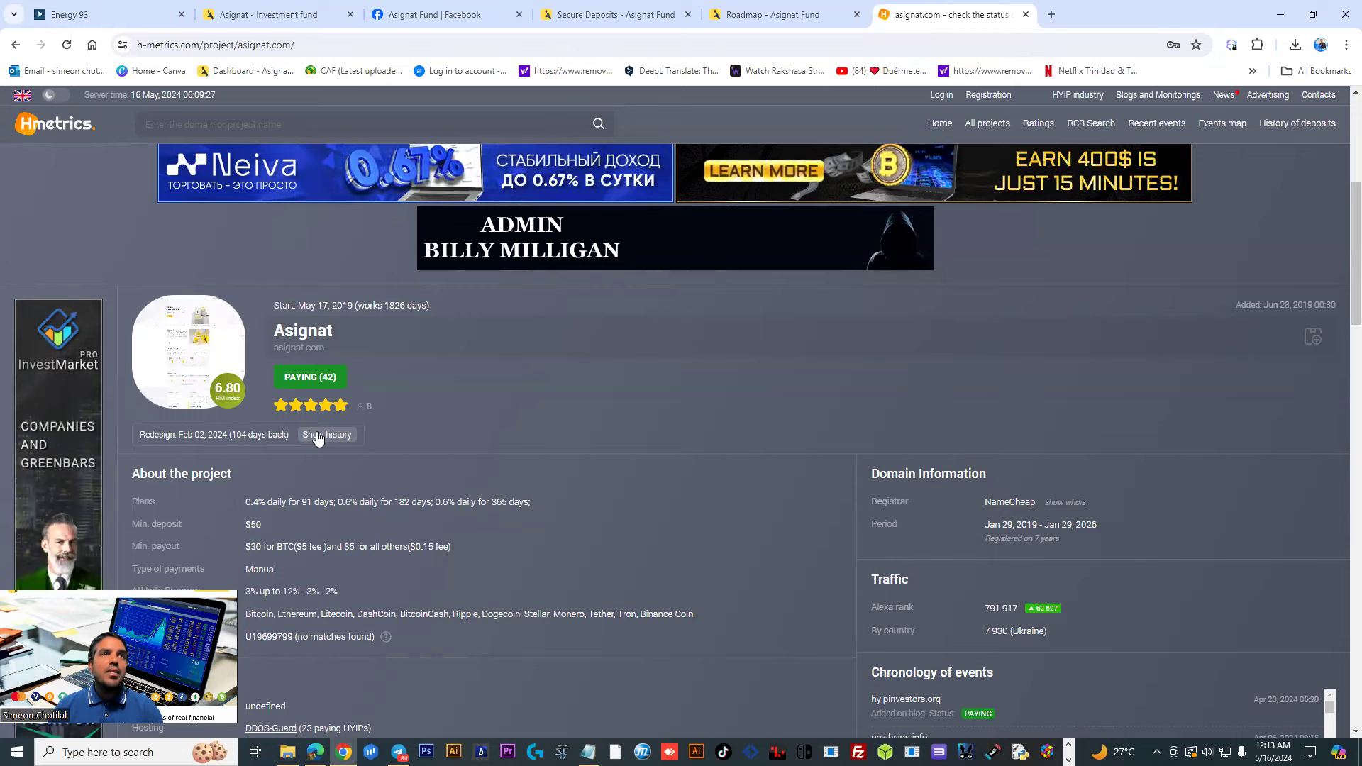
Check the May 17, 2019 start date and deposit plans on h-metrics, then return to Asignat.
{"action": "left_click_drag", "start_coordinate": [299, 306], "coordinate": [351, 305]}
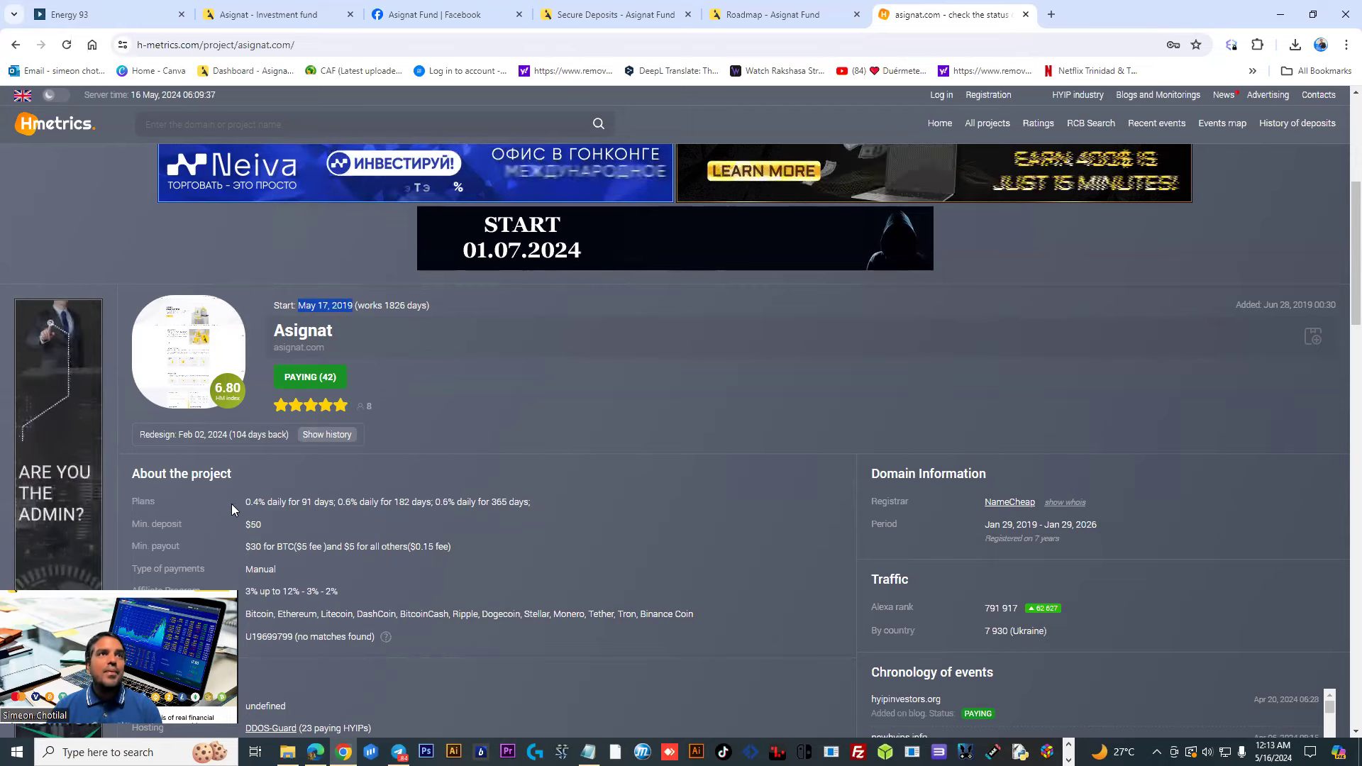
{"action": "left_click_drag", "start_coordinate": [245, 502], "coordinate": [529, 501]}
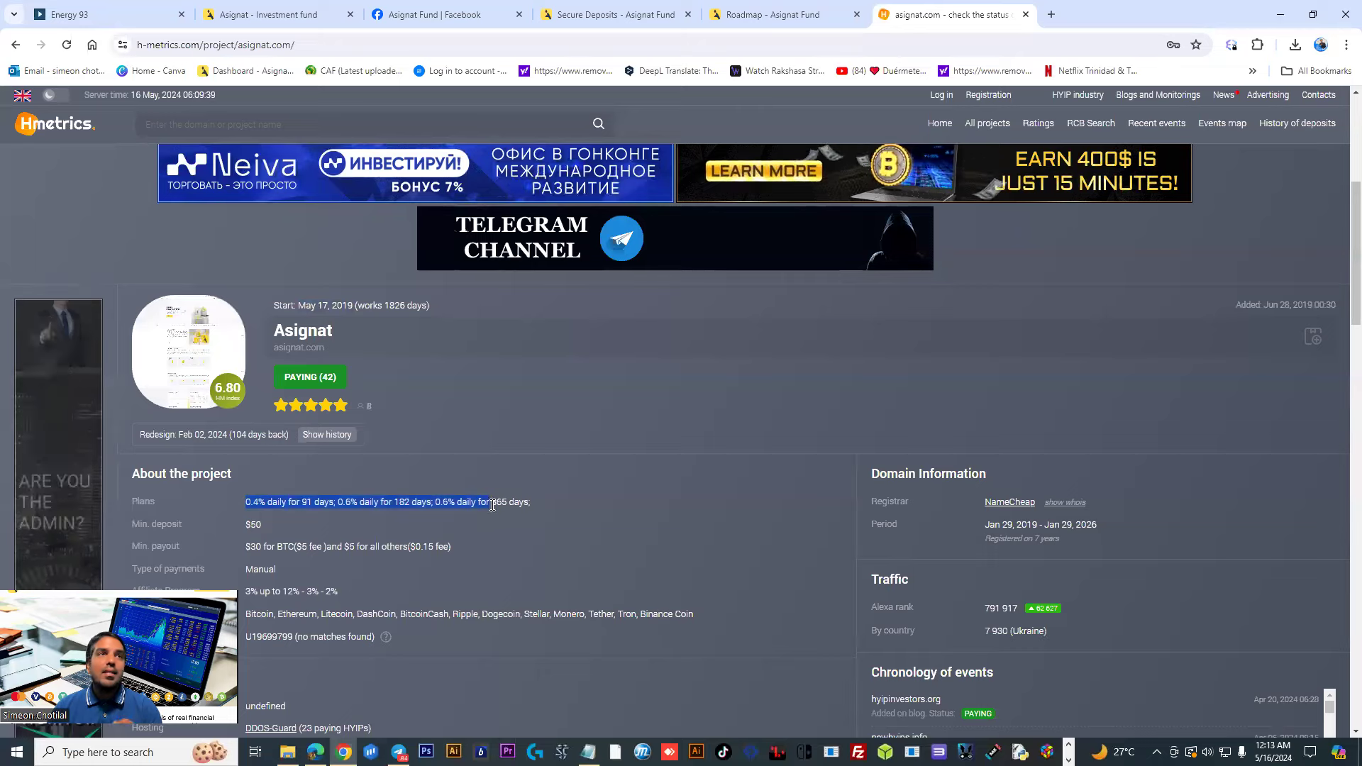
{"action": "left_click", "coordinate": [370, 557]}
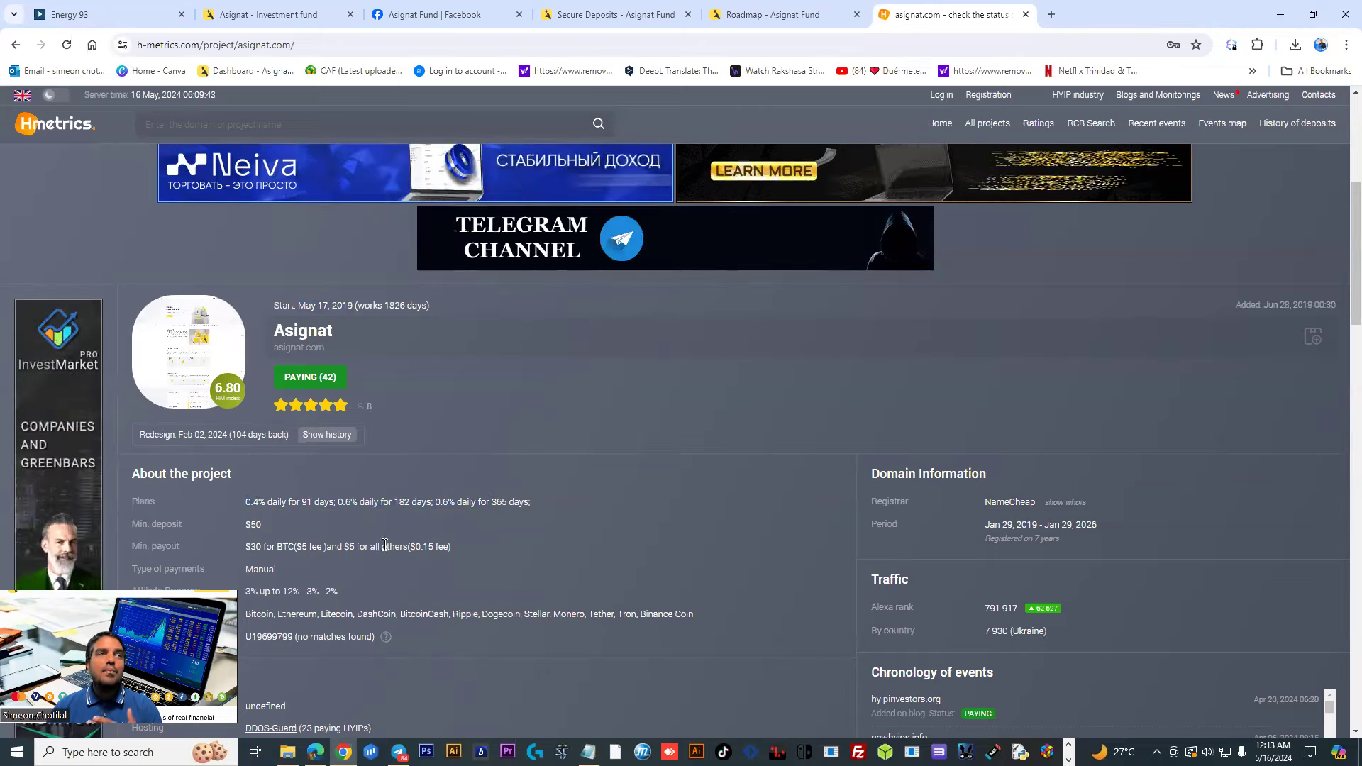
{"action": "left_click", "coordinate": [269, 14]}
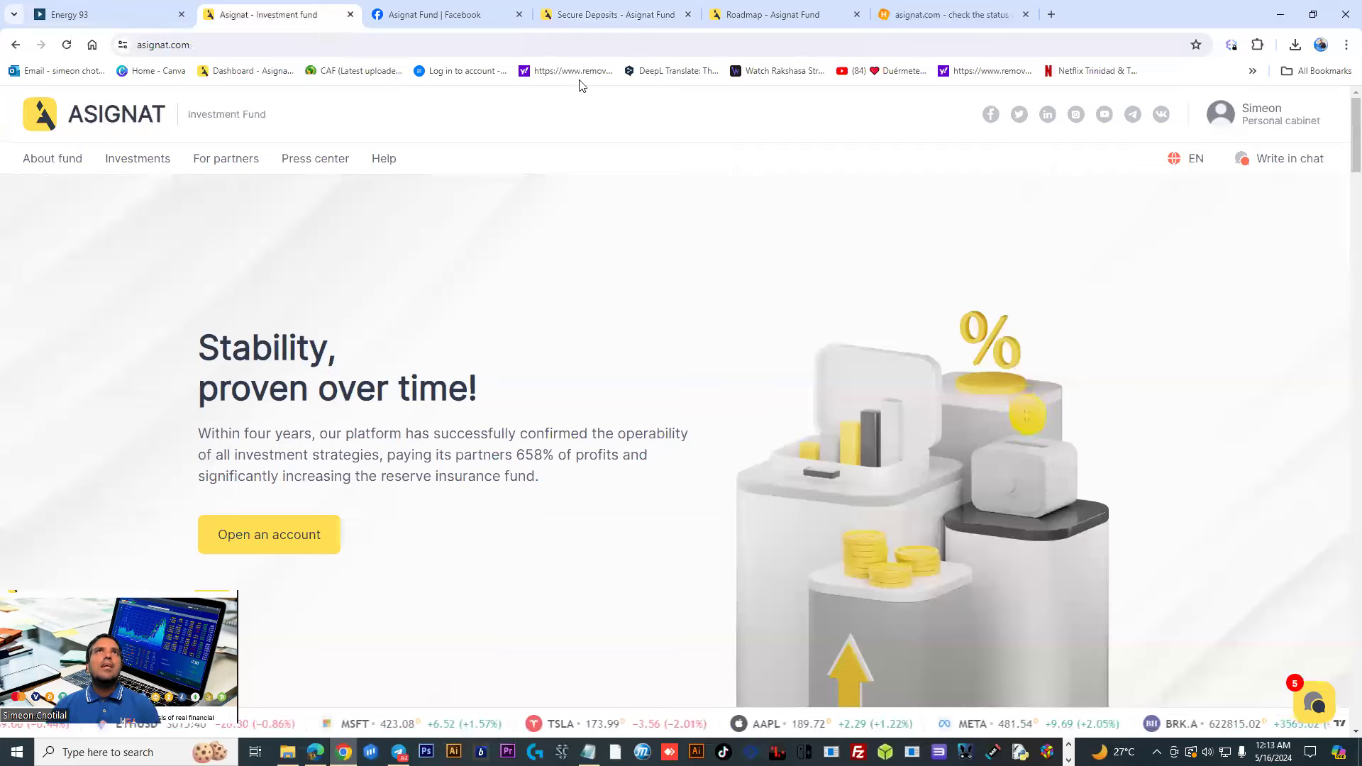
Switch to the Secure Deposits page to view the Easy start plan terms.
{"action": "left_click", "coordinate": [608, 14]}
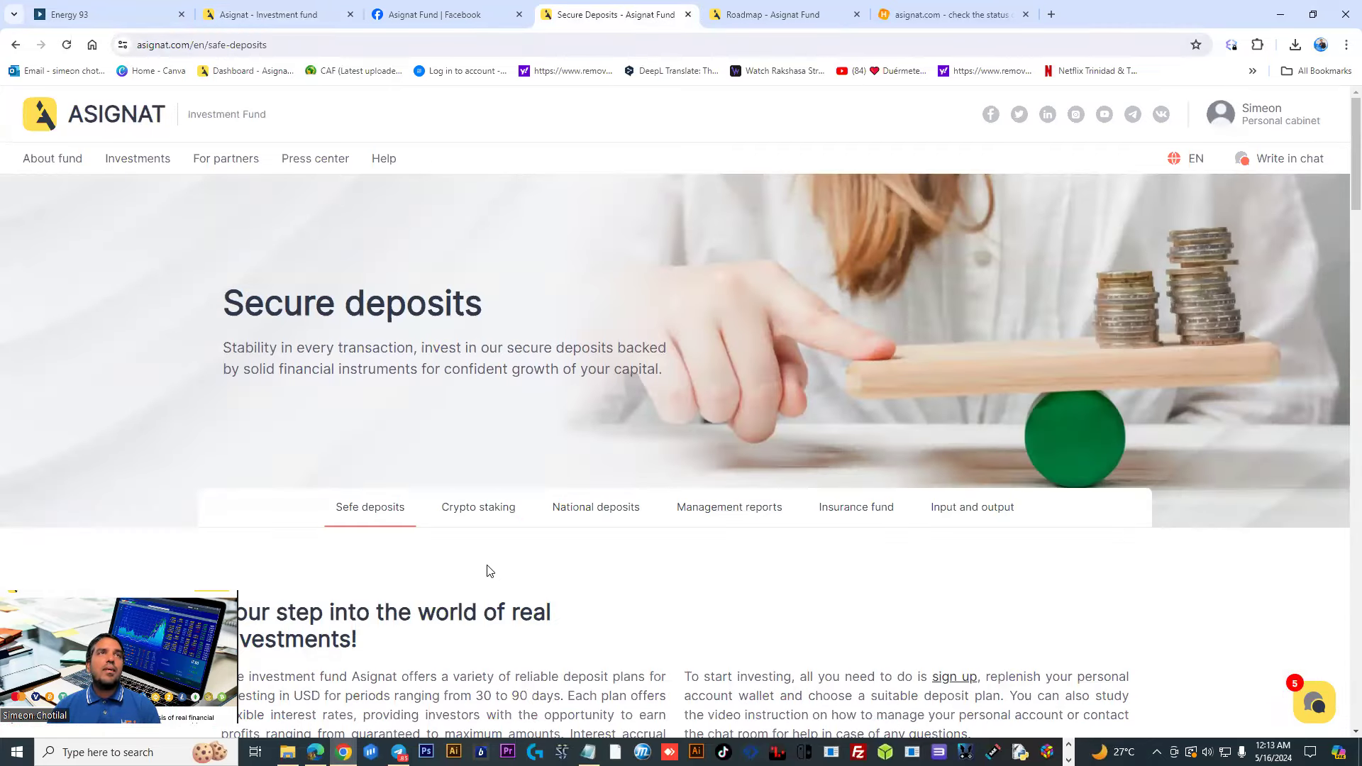
{"action": "scroll", "coordinate": [431, 596], "scroll_direction": "down", "scroll_amount": 5}
{"action": "scroll", "coordinate": [430, 596], "scroll_direction": "down", "scroll_amount": 5}
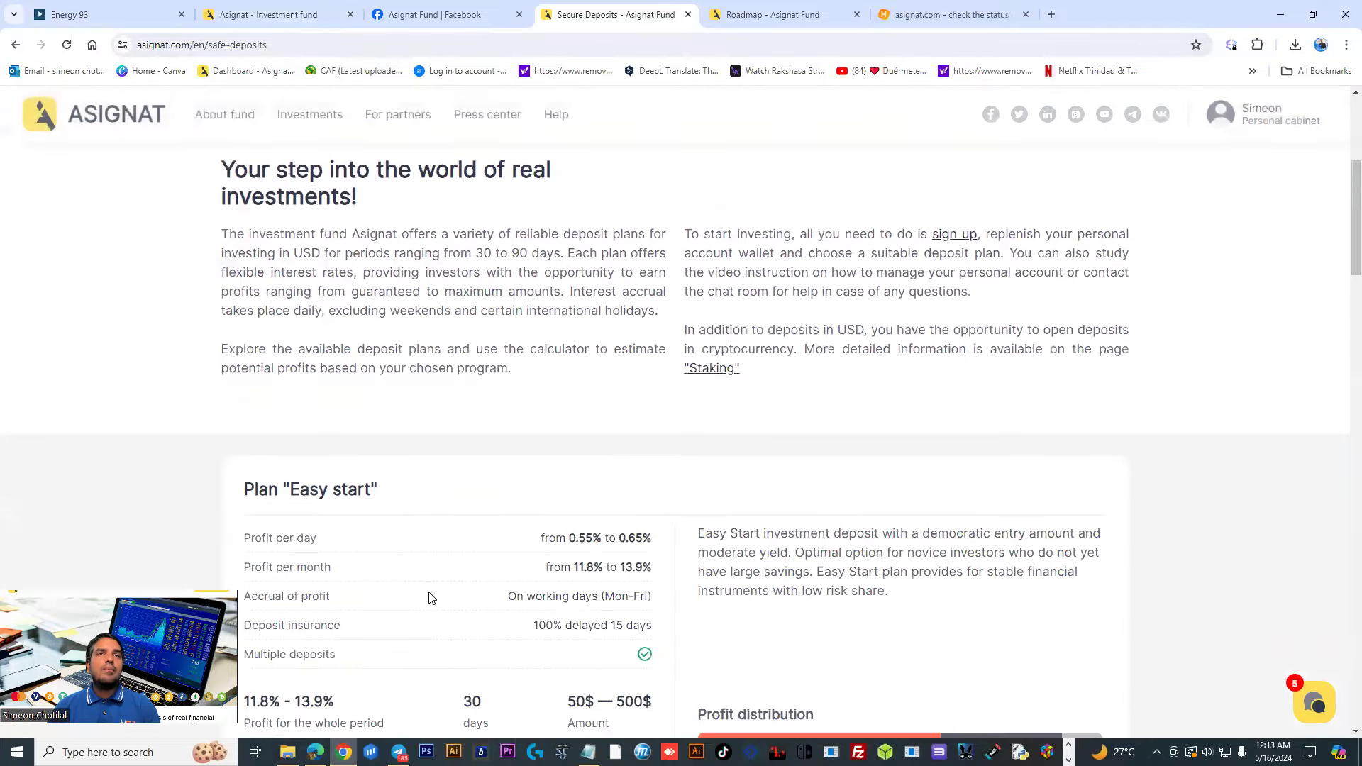
{"action": "scroll", "coordinate": [430, 599], "scroll_direction": "down", "scroll_amount": 1}
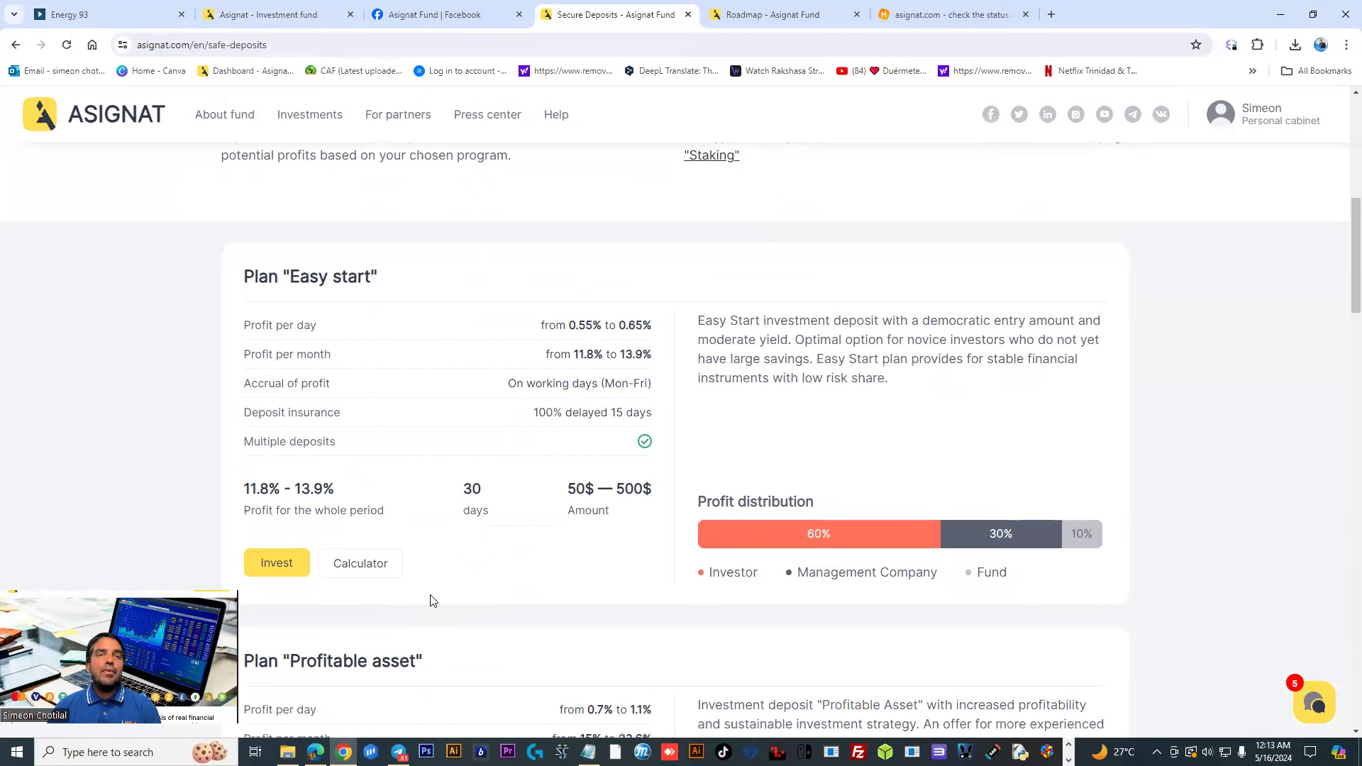
{"action": "scroll", "coordinate": [436, 601], "scroll_direction": "up", "scroll_amount": 1}
{"action": "scroll", "coordinate": [443, 599], "scroll_direction": "up", "scroll_amount": 1}
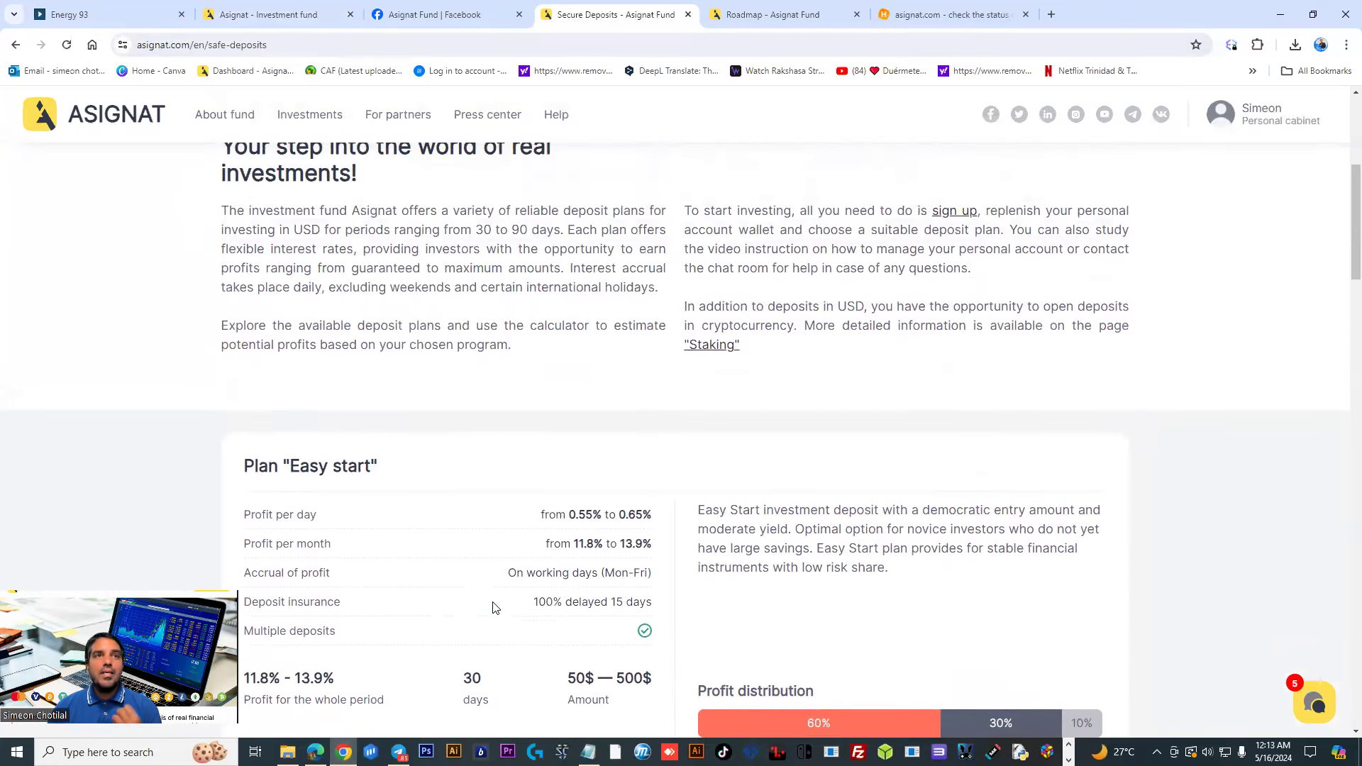
{"action": "scroll", "coordinate": [500, 618], "scroll_direction": "down", "scroll_amount": 2}
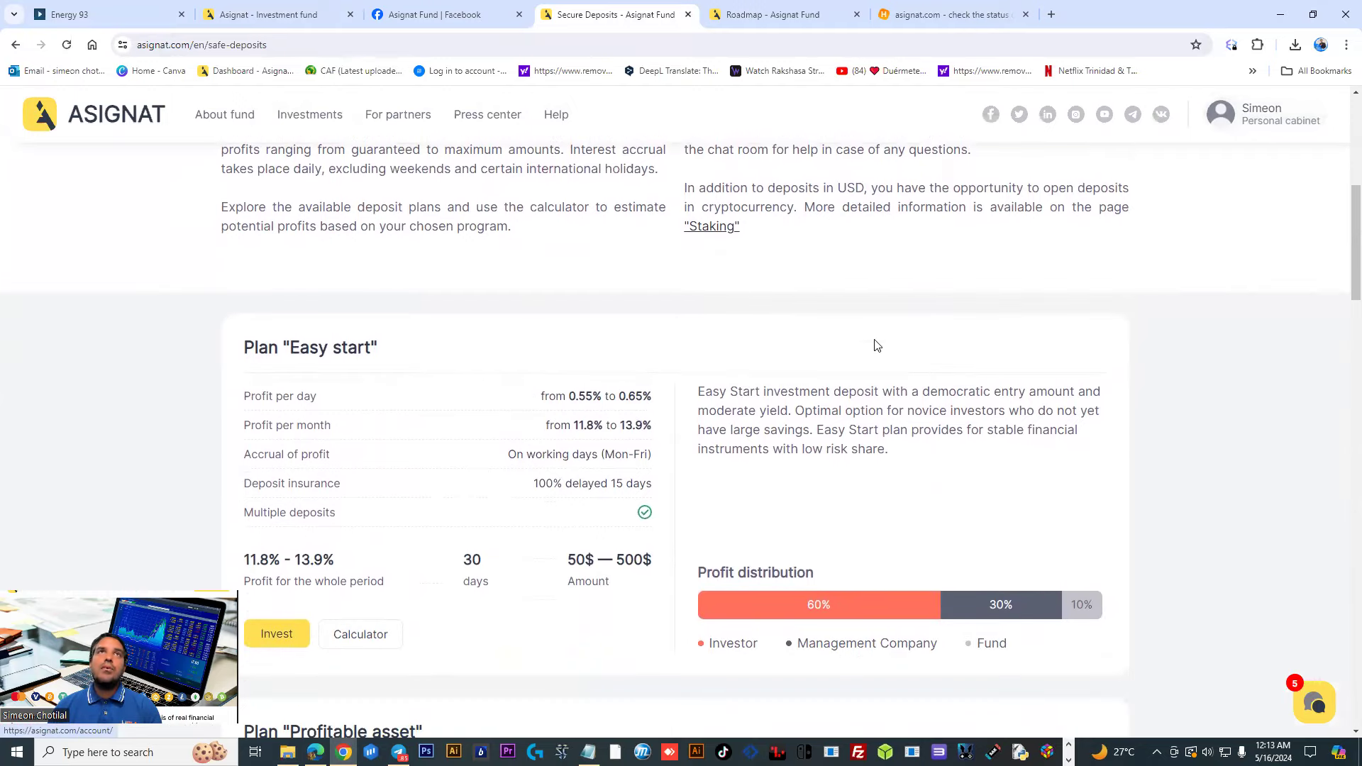
{"action": "scroll", "coordinate": [667, 438], "scroll_direction": "up", "scroll_amount": 2}
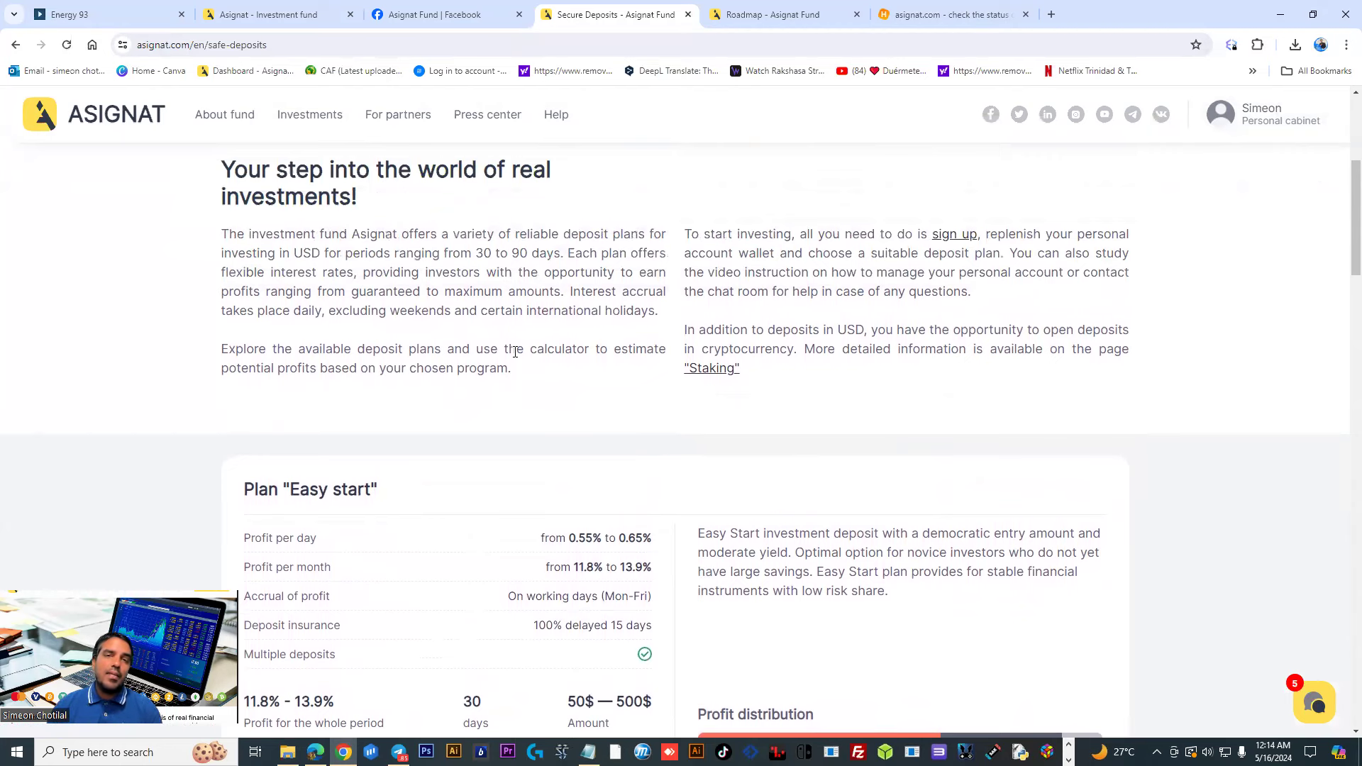
Open My investments and check the $1,000 deposit's rates: 0.7–1.1% daily, 38.6% monthly.
{"action": "left_click", "coordinate": [1261, 119]}
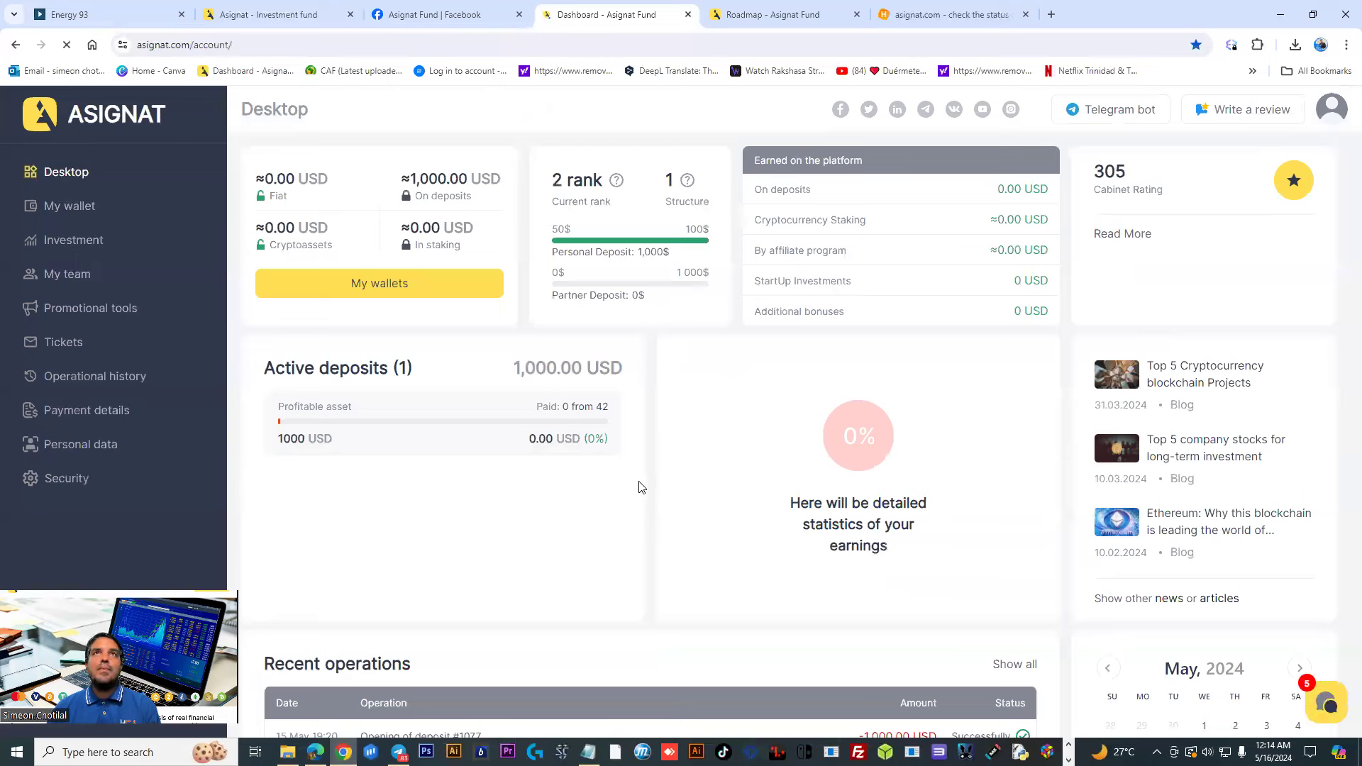
{"action": "double_click", "coordinate": [425, 178]}
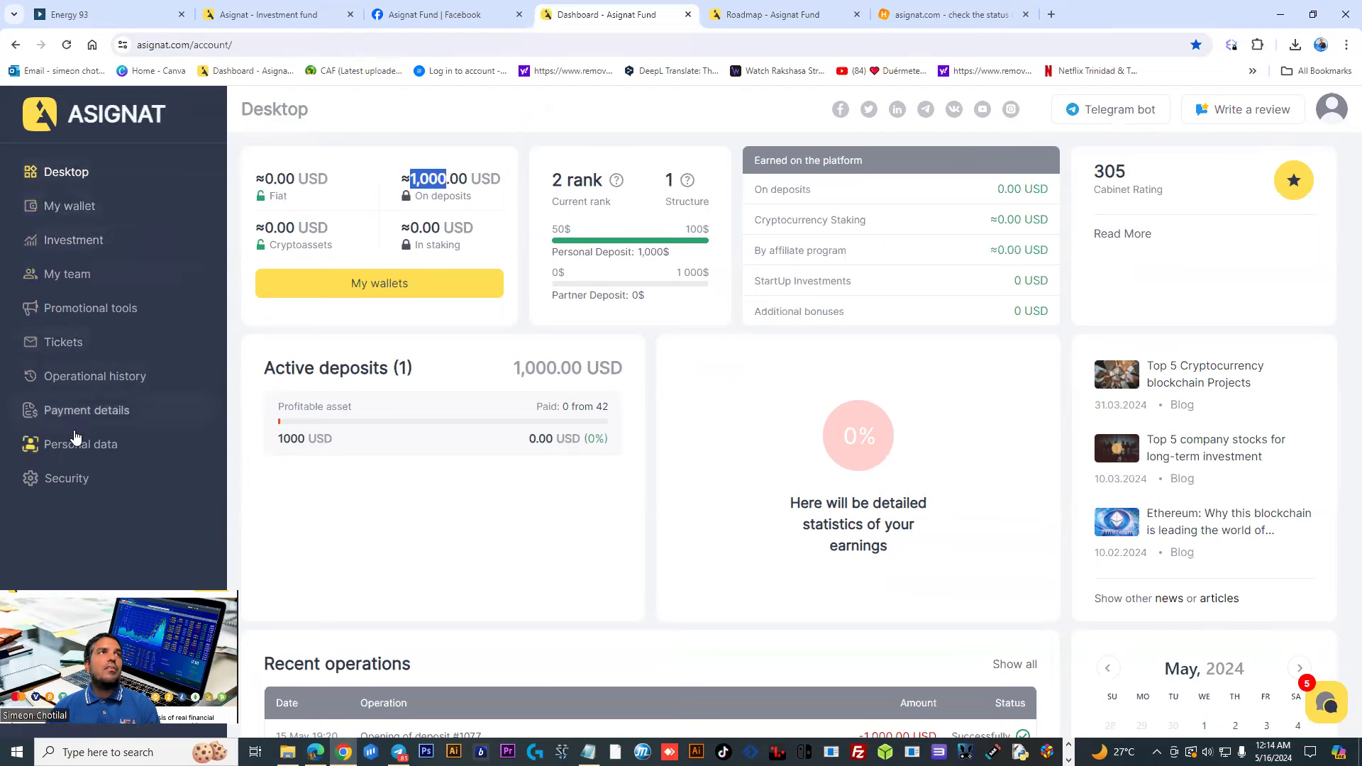
{"action": "left_click", "coordinate": [75, 240]}
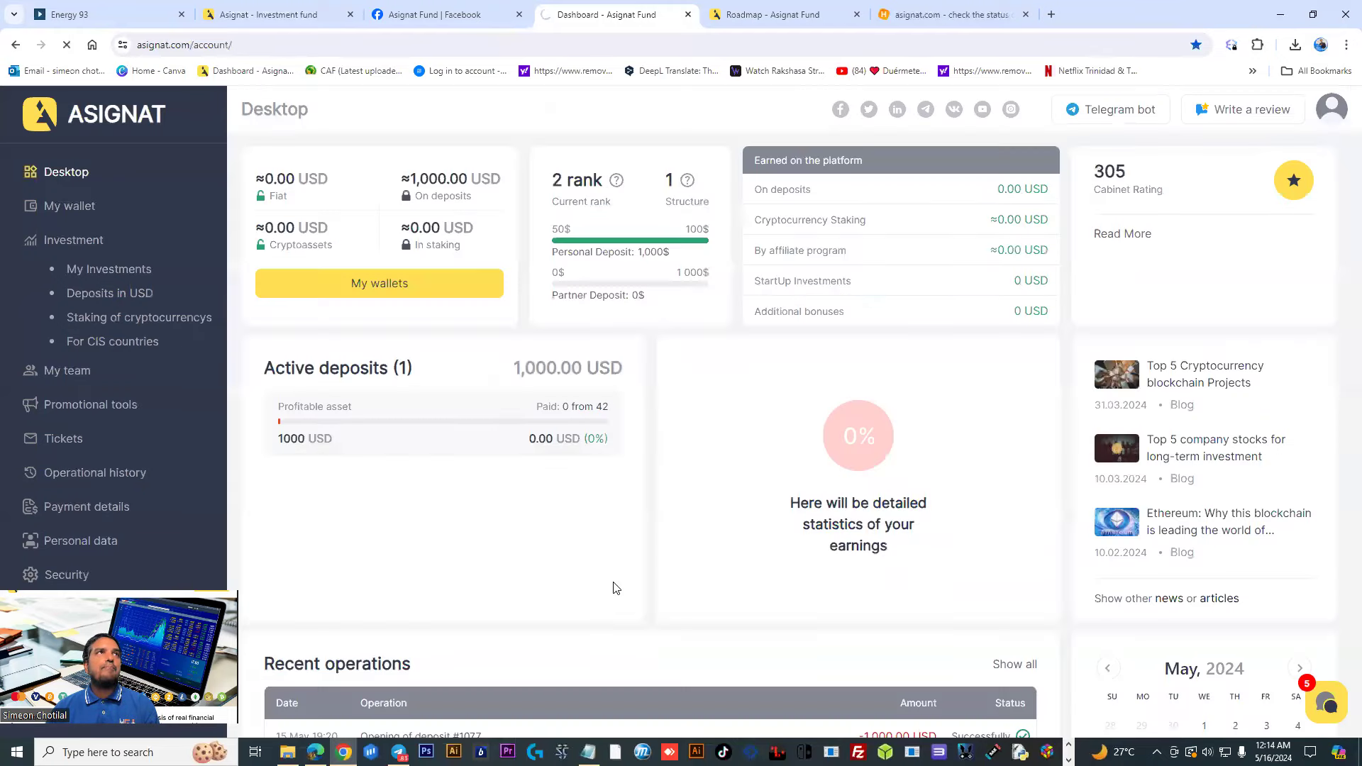
{"action": "scroll", "coordinate": [618, 587], "scroll_direction": "down", "scroll_amount": 3}
{"action": "scroll", "coordinate": [618, 587], "scroll_direction": "down", "scroll_amount": 3}
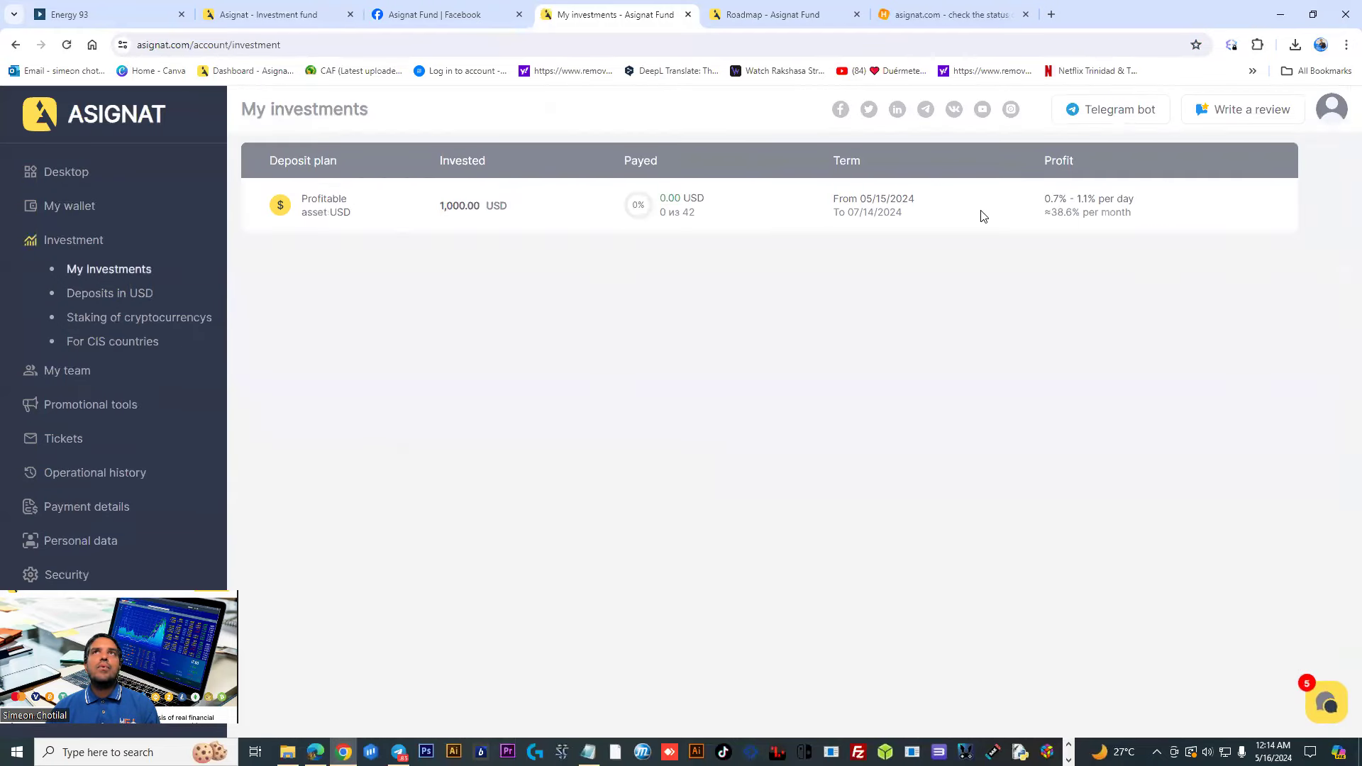
{"action": "left_click_drag", "start_coordinate": [1044, 199], "coordinate": [1135, 199]}
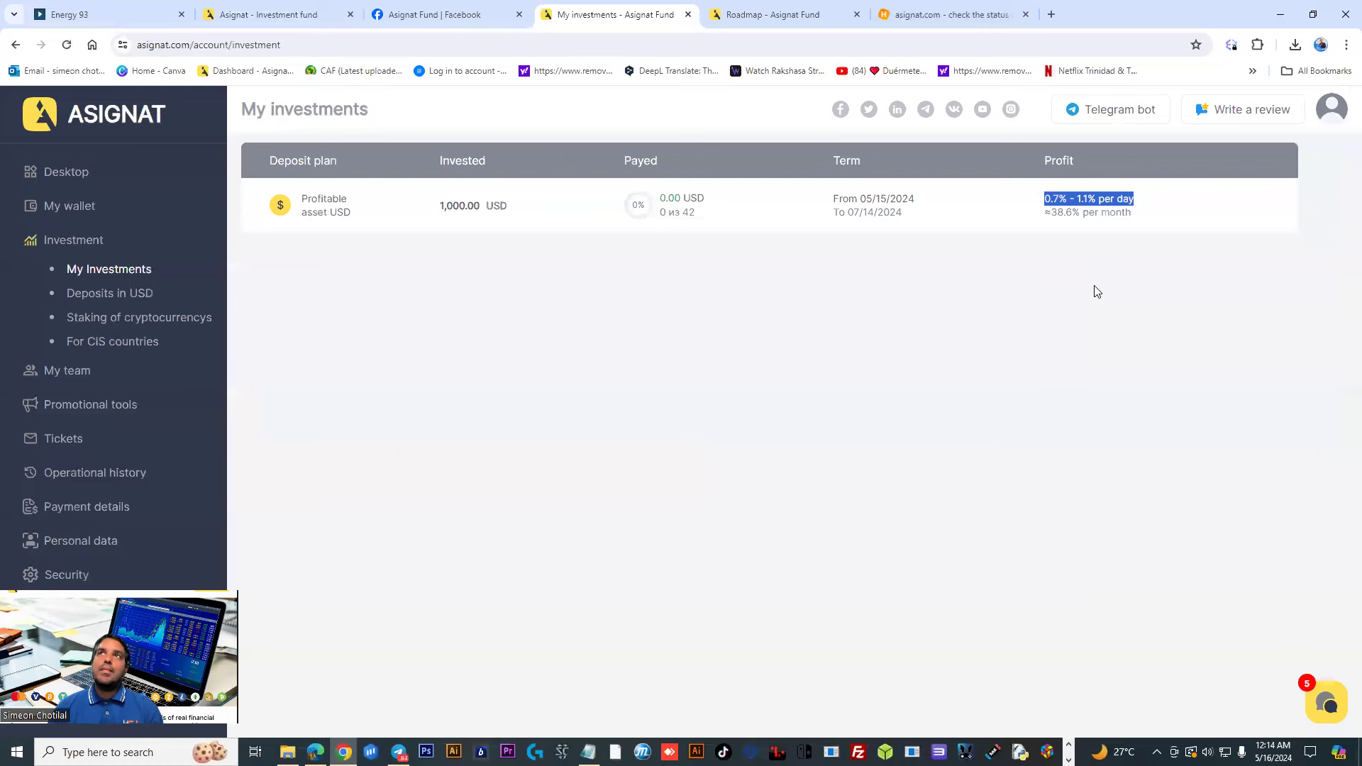
{"action": "double_click", "coordinate": [1063, 212]}
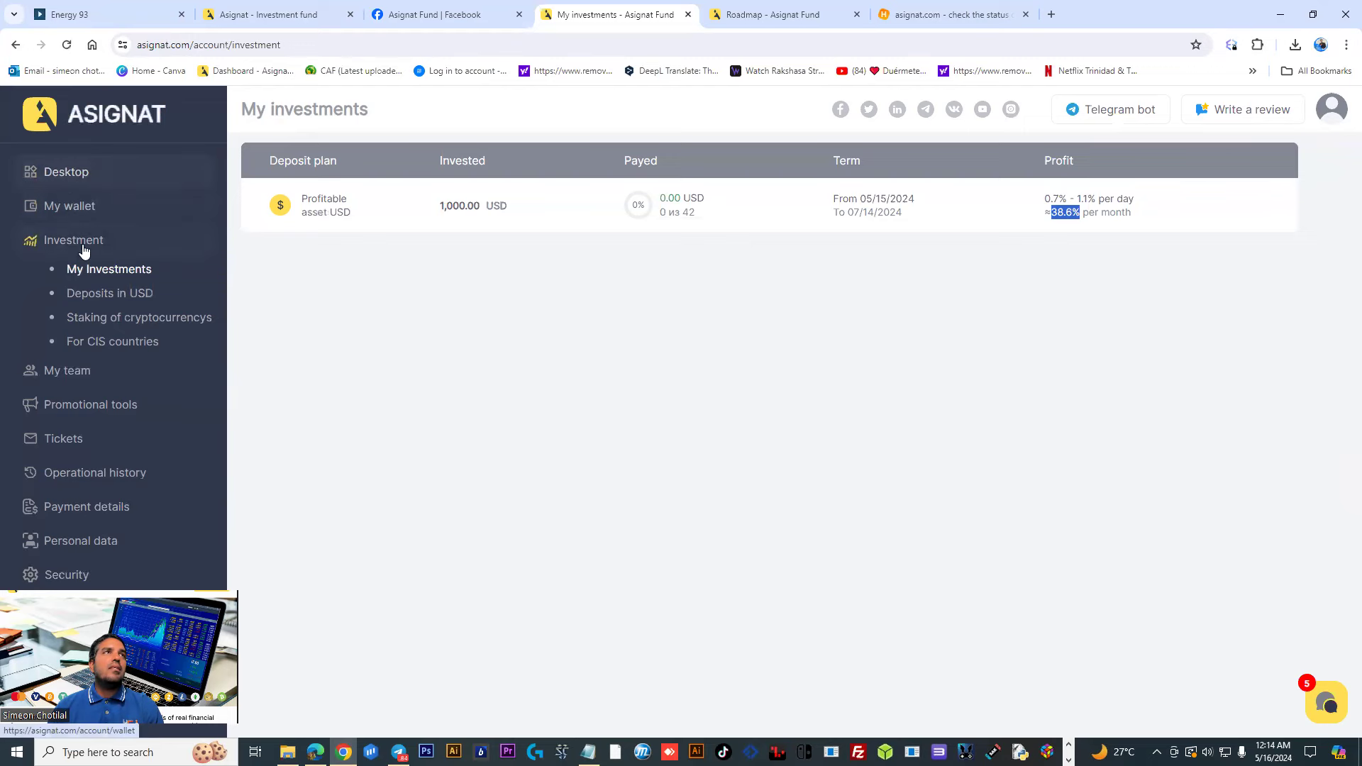
{"action": "left_click", "coordinate": [110, 293]}
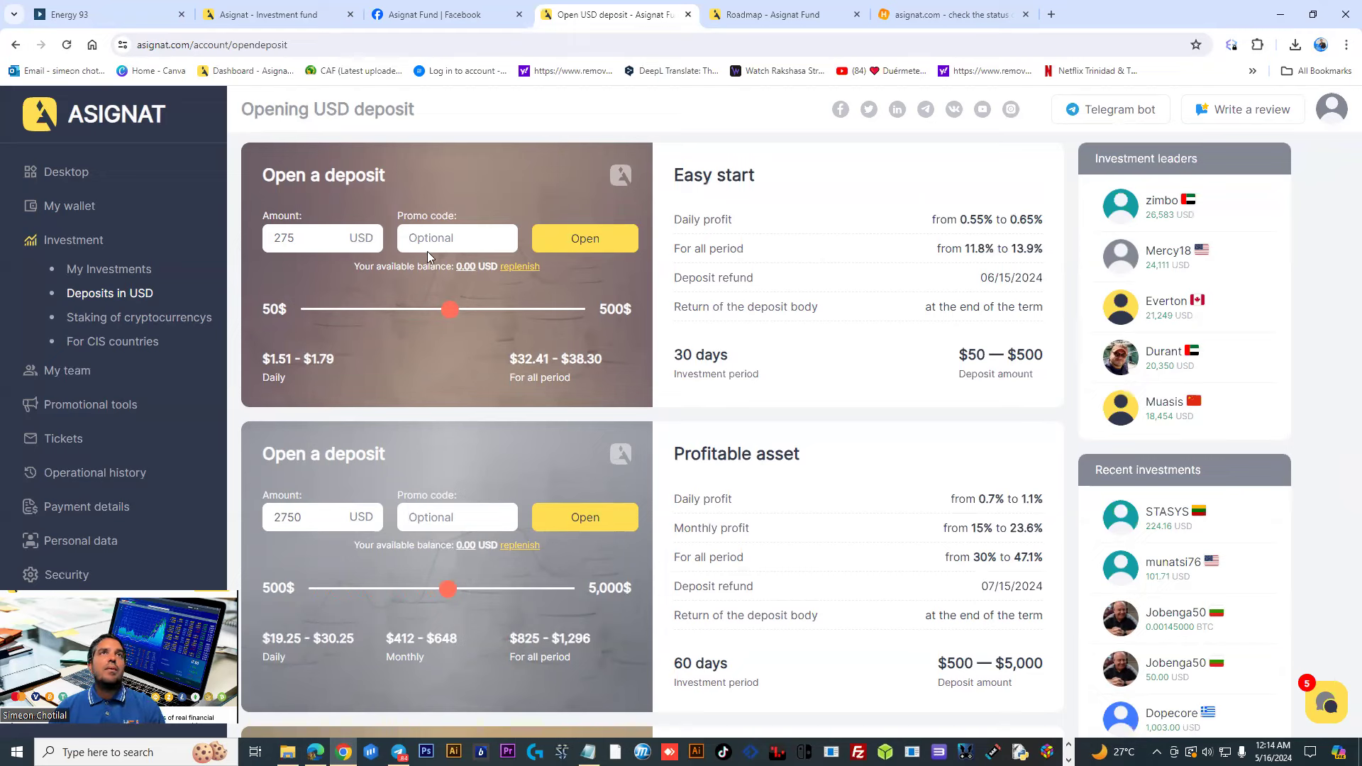
{"action": "left_click_drag", "start_coordinate": [449, 311], "coordinate": [303, 310]}
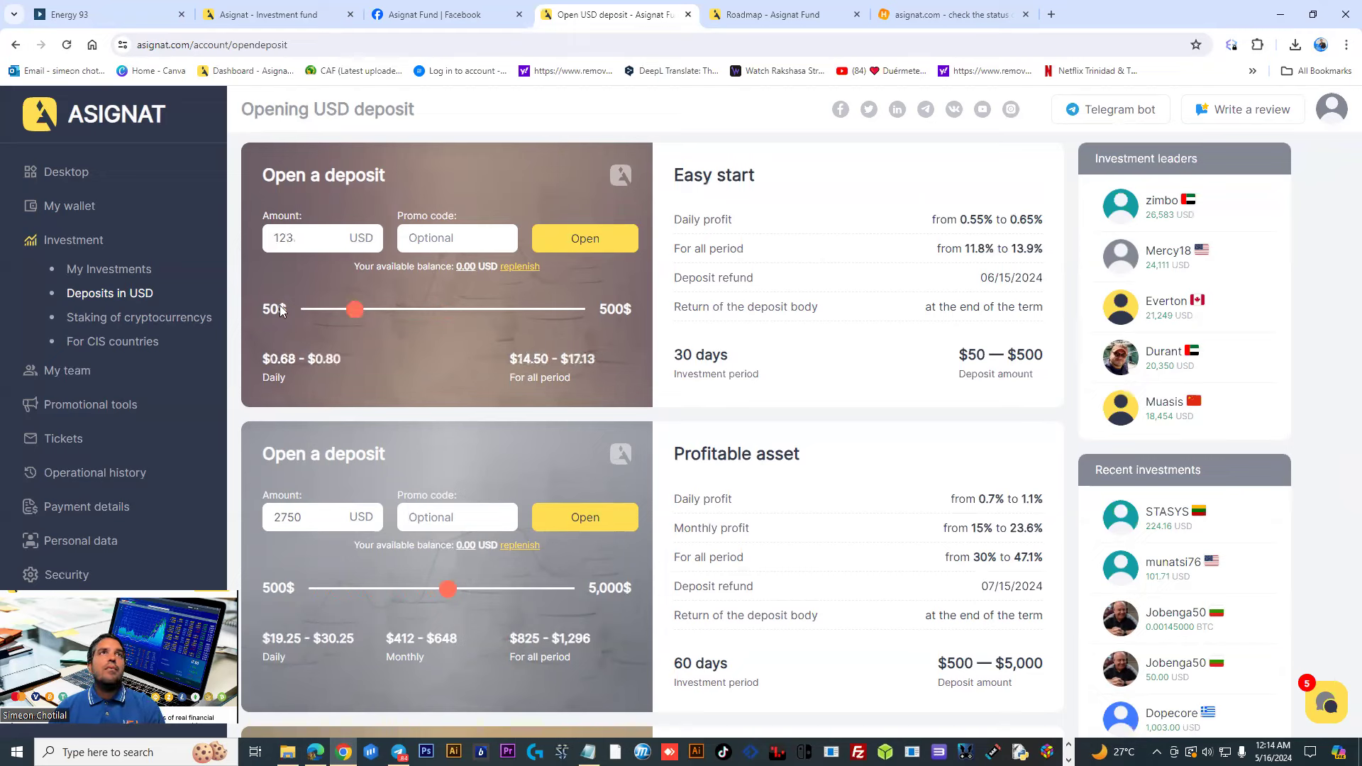
{"action": "left_click", "coordinate": [293, 237]}
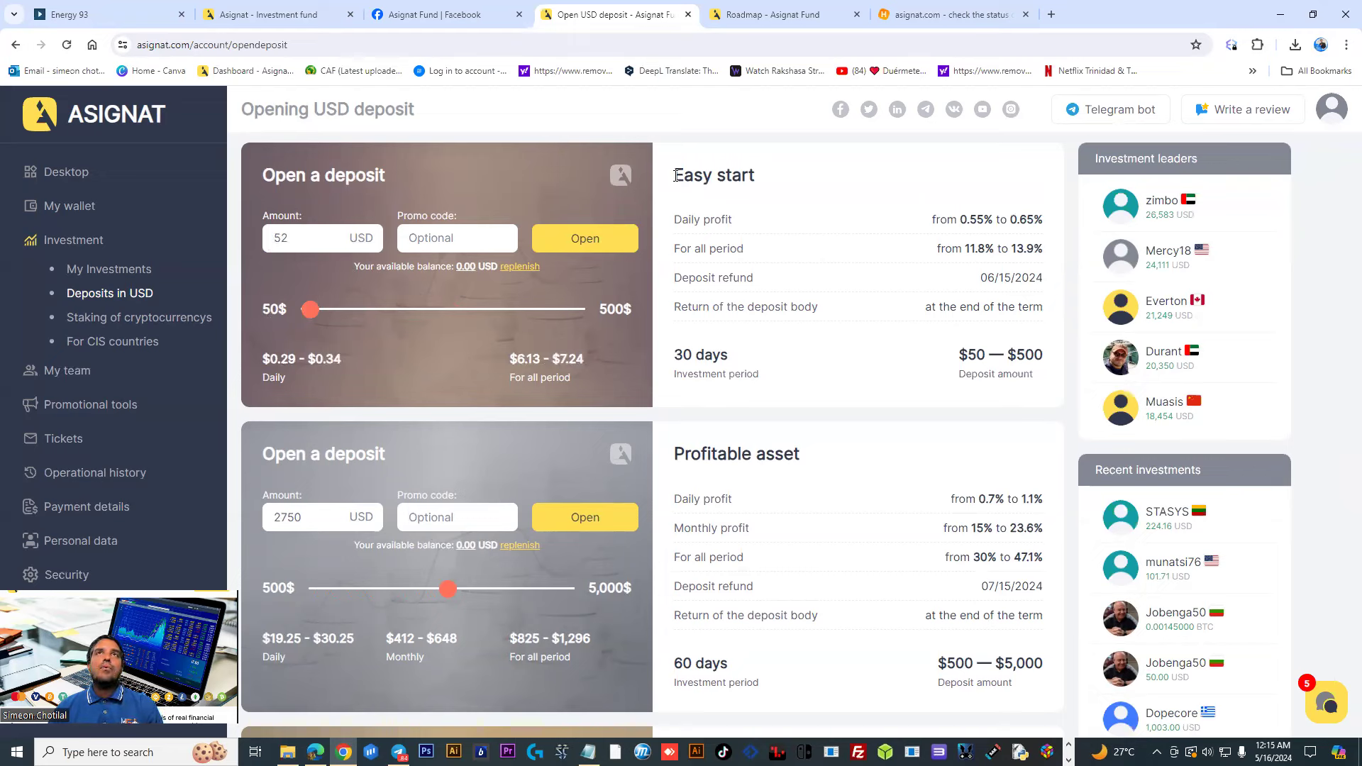
{"action": "left_click_drag", "start_coordinate": [674, 176], "coordinate": [761, 180]}
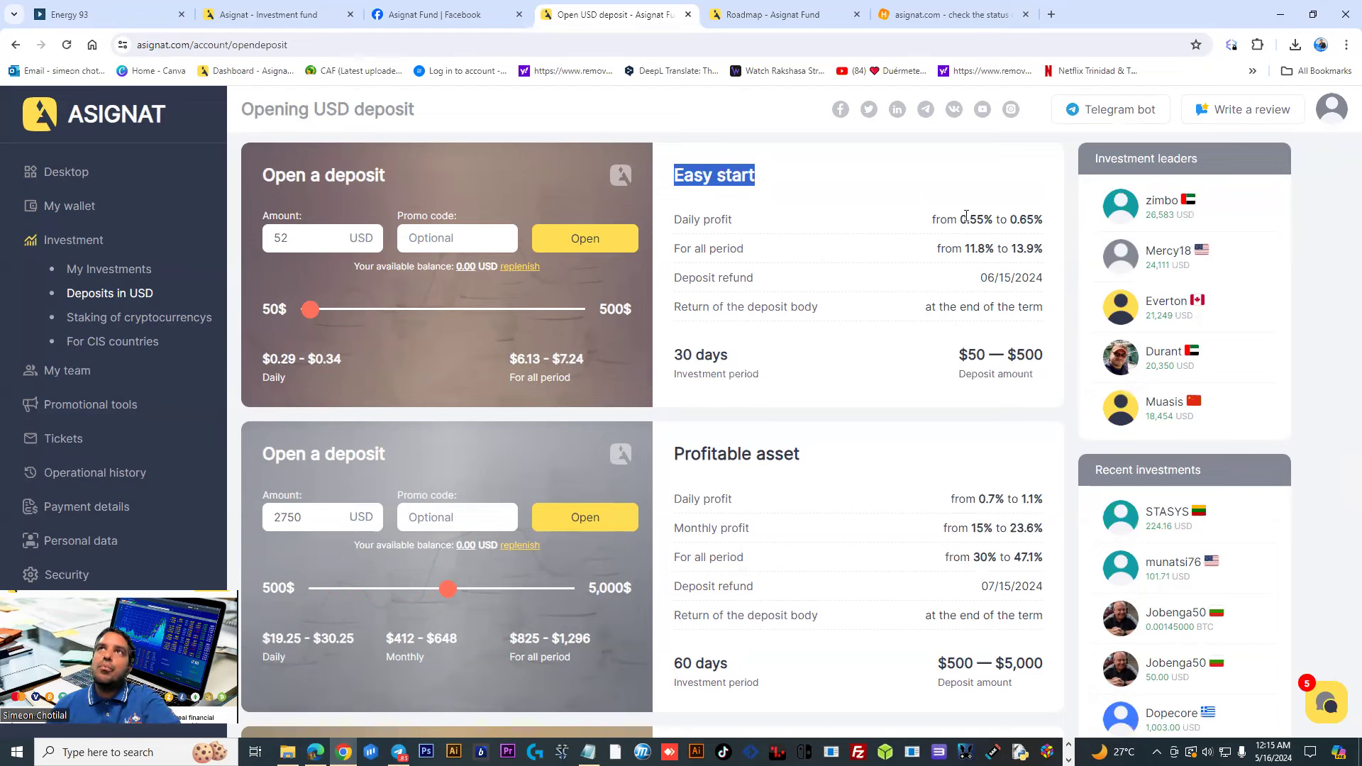
{"action": "left_click_drag", "start_coordinate": [1014, 219], "coordinate": [1043, 220]}
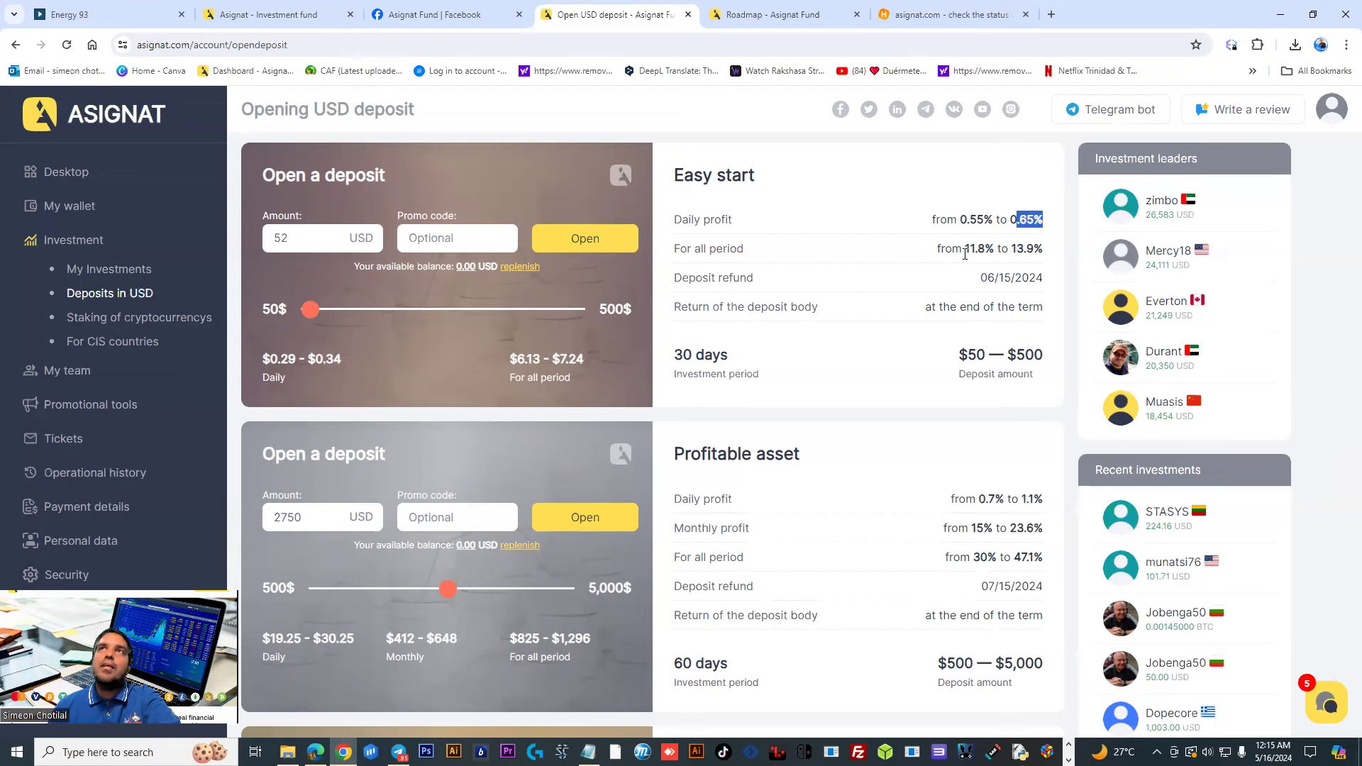
{"action": "left_click_drag", "start_coordinate": [956, 248], "coordinate": [1043, 248]}
{"action": "left_click", "coordinate": [1025, 264]}
{"action": "left_click_drag", "start_coordinate": [992, 277], "coordinate": [1047, 281]}
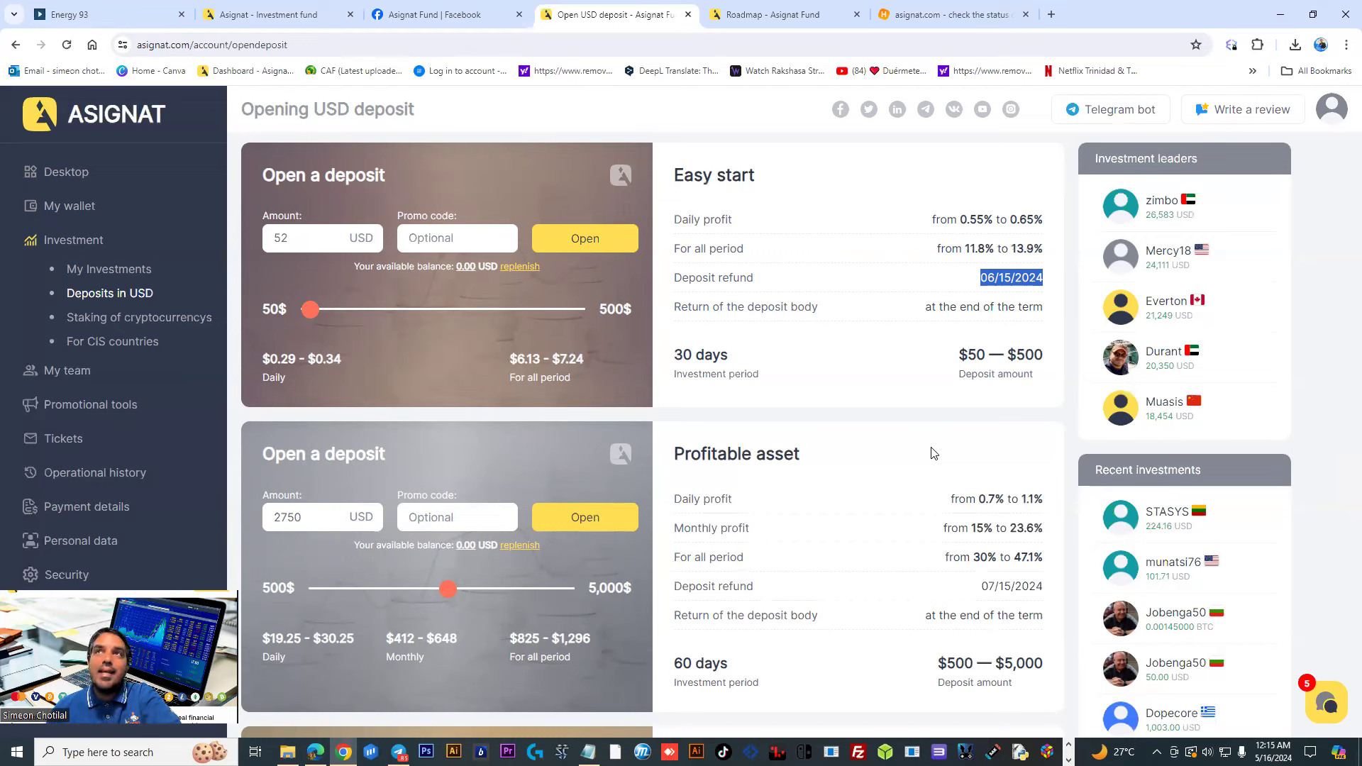
{"action": "left_click_drag", "start_coordinate": [311, 310], "coordinate": [456, 310]}
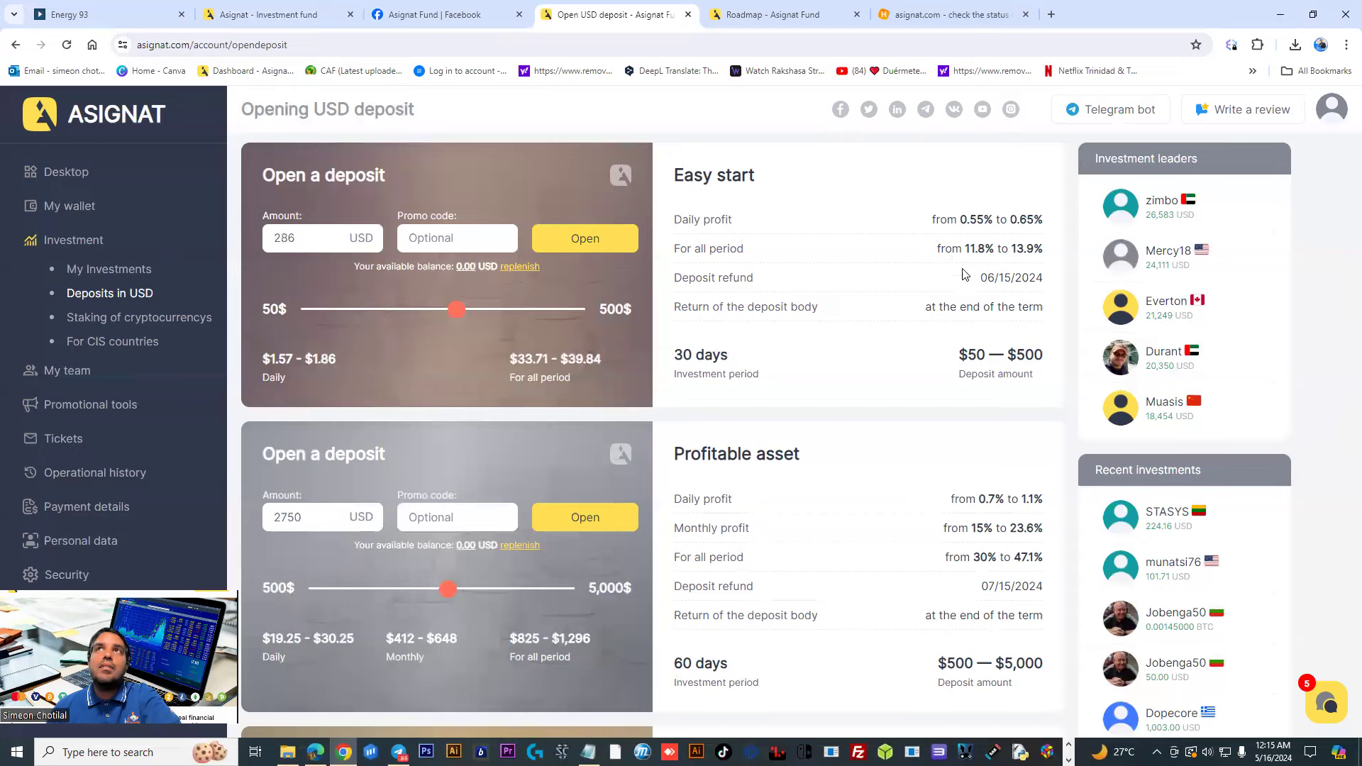
{"action": "left_click_drag", "start_coordinate": [456, 311], "coordinate": [283, 314]}
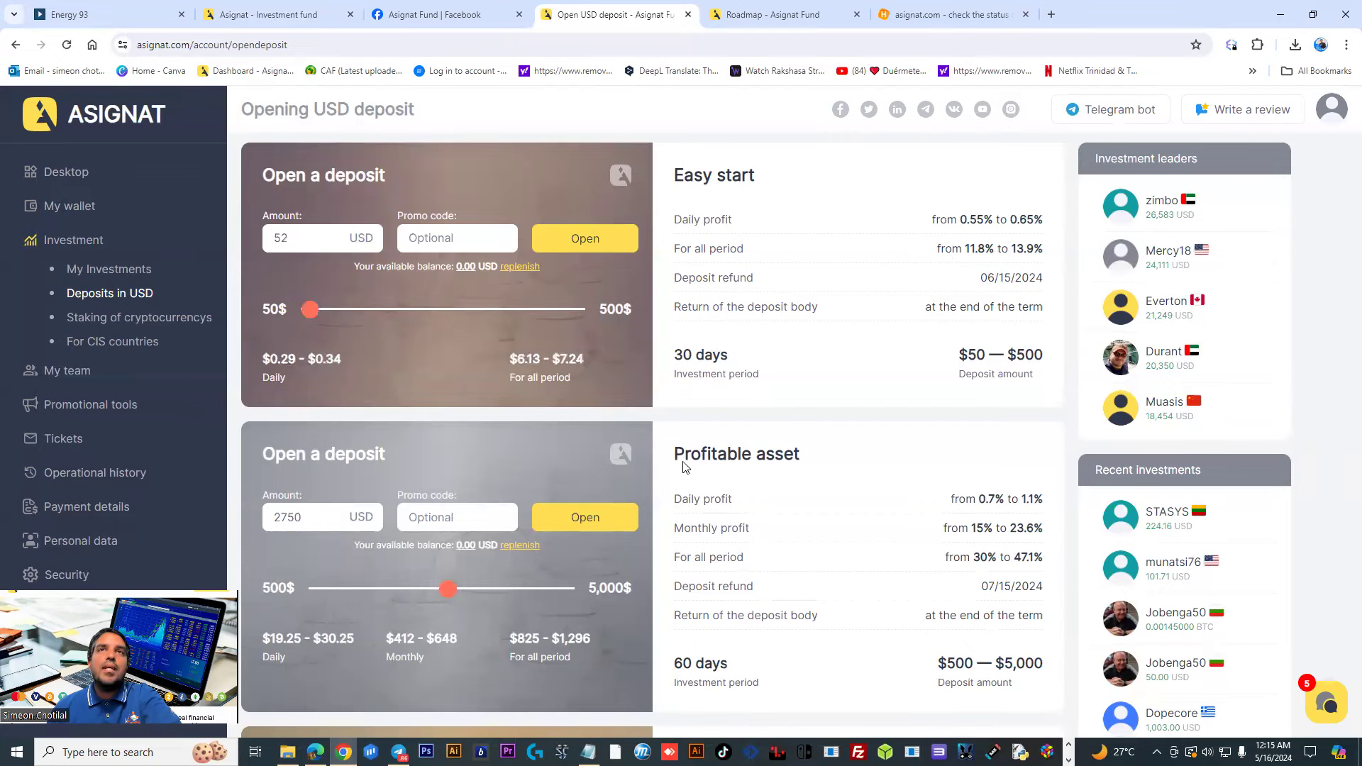
Set the Profitable asset amount to 500 USD and review its return terms and 60-day period.
{"action": "double_click", "coordinate": [710, 455]}
{"action": "scroll", "coordinate": [743, 491], "scroll_direction": "down", "scroll_amount": 2}
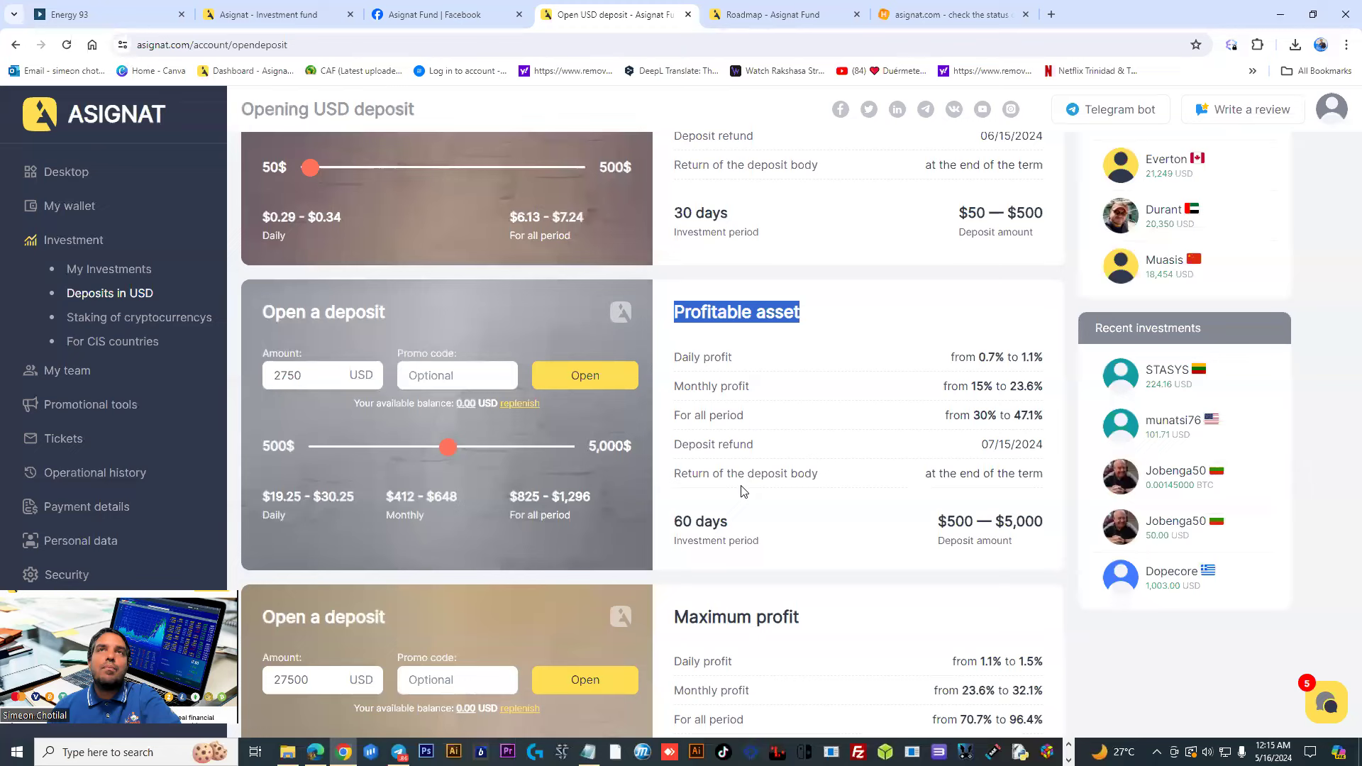
{"action": "left_click_drag", "start_coordinate": [447, 446], "coordinate": [309, 447]}
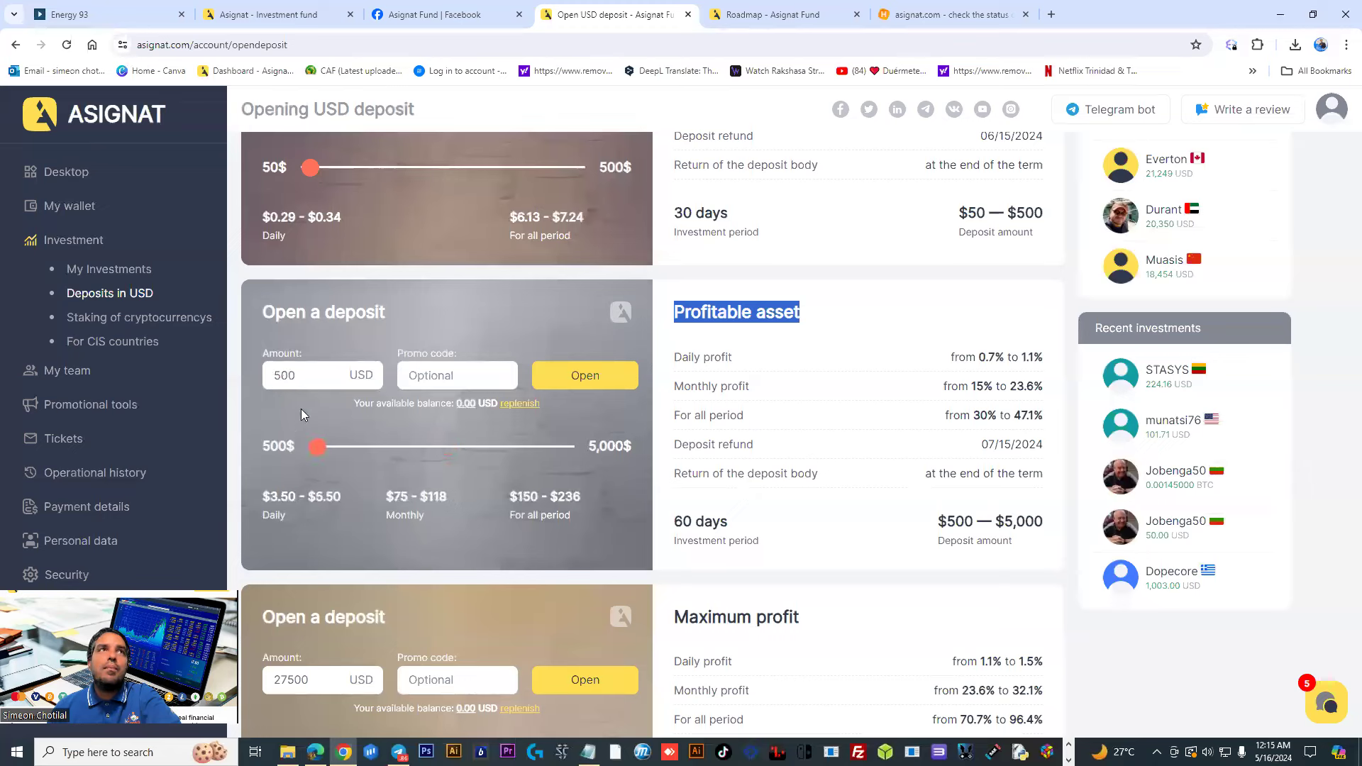
{"action": "left_click", "coordinate": [273, 381]}
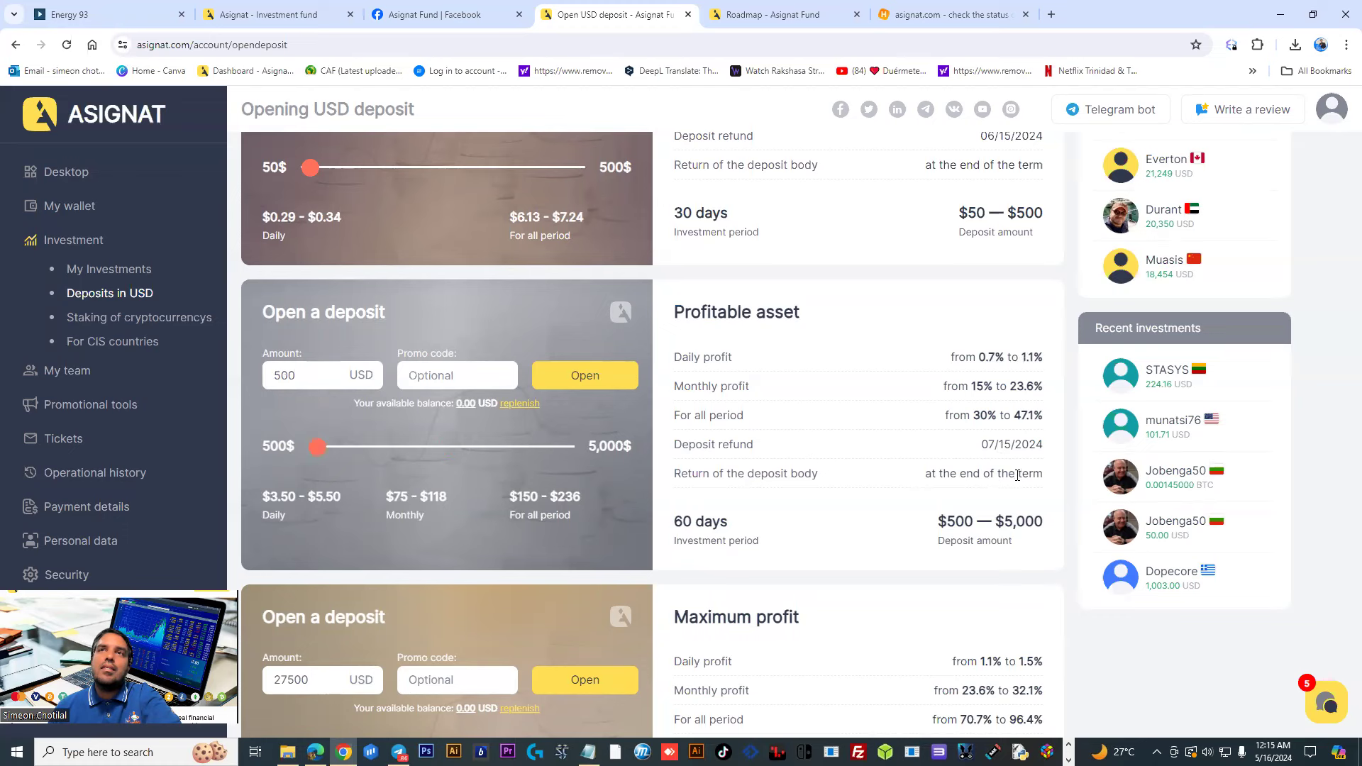
{"action": "left_click_drag", "start_coordinate": [1018, 476], "coordinate": [910, 480]}
{"action": "left_click", "coordinate": [746, 543]}
{"action": "left_click_drag", "start_coordinate": [676, 522], "coordinate": [735, 527]}
{"action": "left_click_drag", "start_coordinate": [670, 217], "coordinate": [764, 229]}
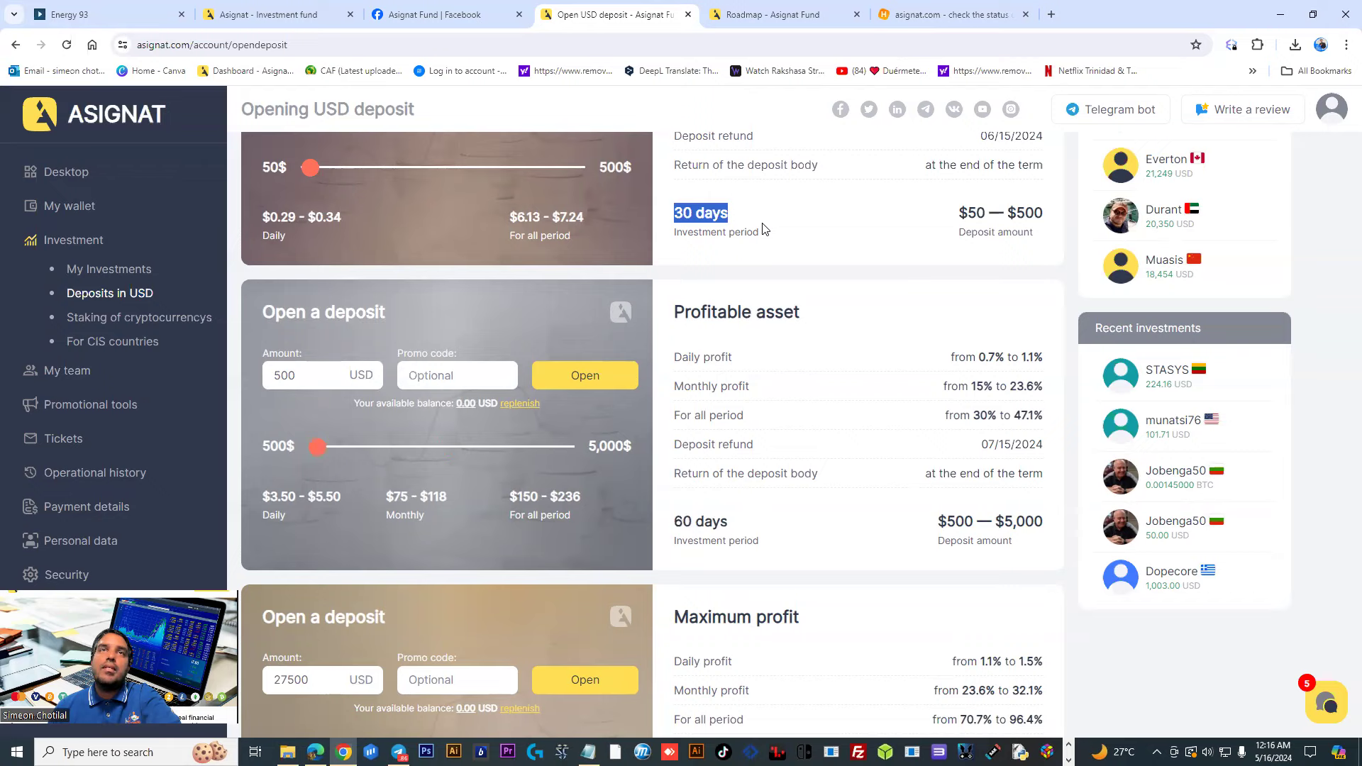
{"action": "scroll", "coordinate": [489, 591], "scroll_direction": "down", "scroll_amount": 2}
{"action": "left_click_drag", "start_coordinate": [668, 482], "coordinate": [805, 505]}
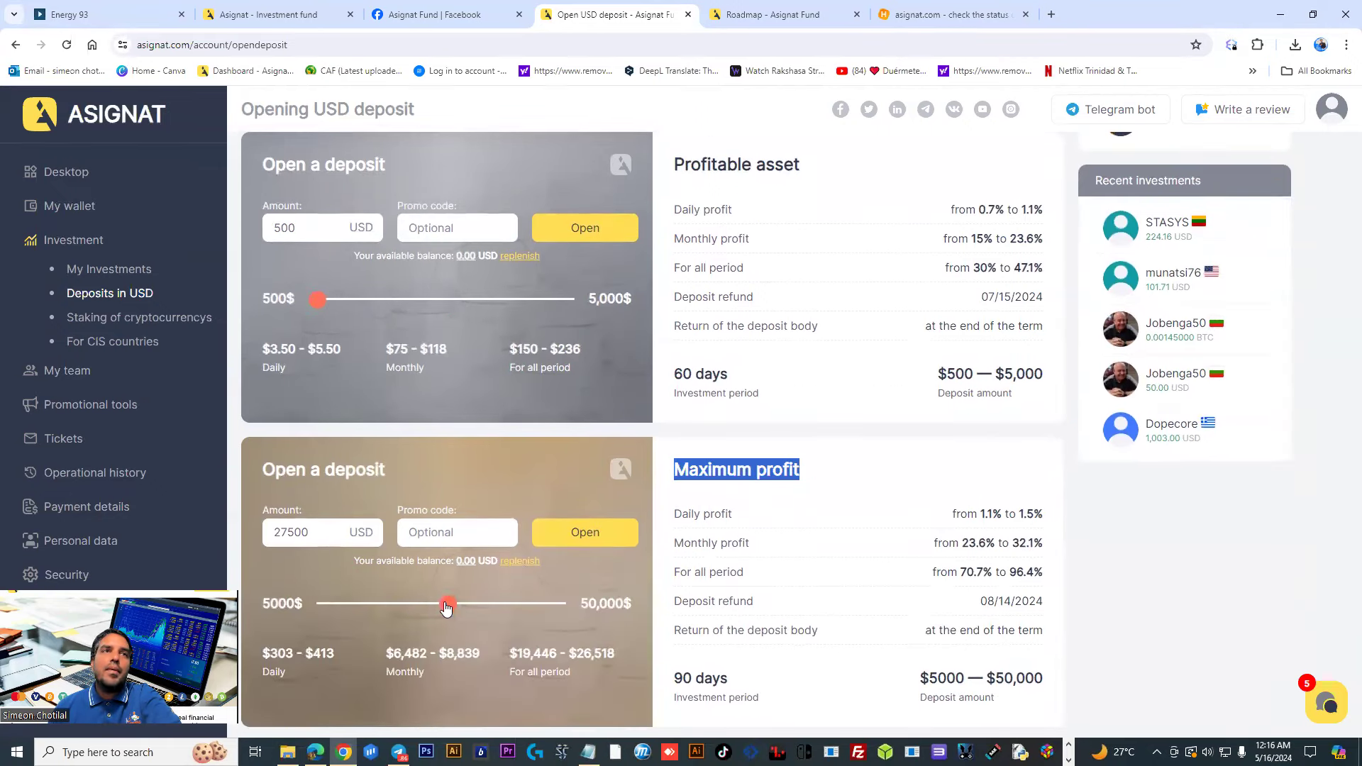
Lower Maximum profit to 5526 USD, check its 1.5% daily, 90-day terms, and open crypto staking.
{"action": "left_click_drag", "start_coordinate": [446, 608], "coordinate": [302, 604]}
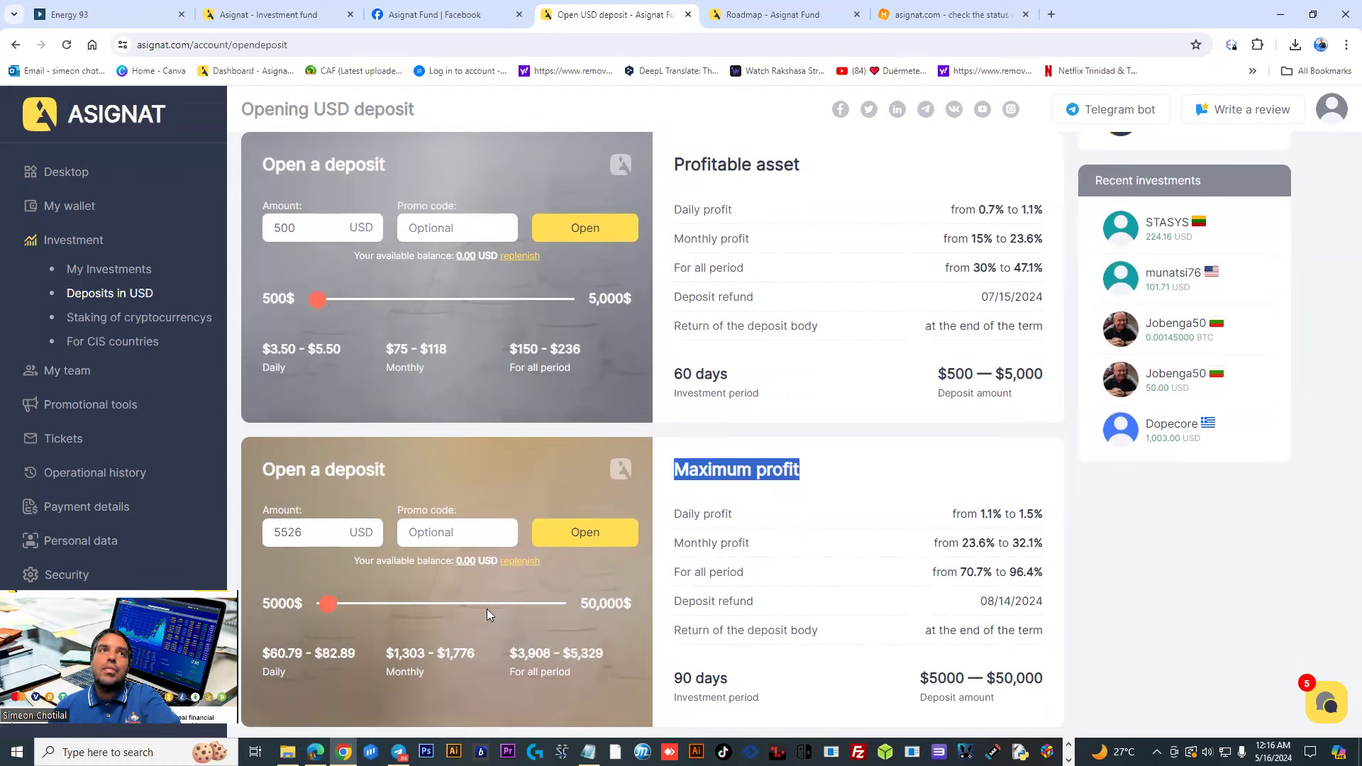
{"action": "left_click_drag", "start_coordinate": [281, 532], "coordinate": [323, 544]}
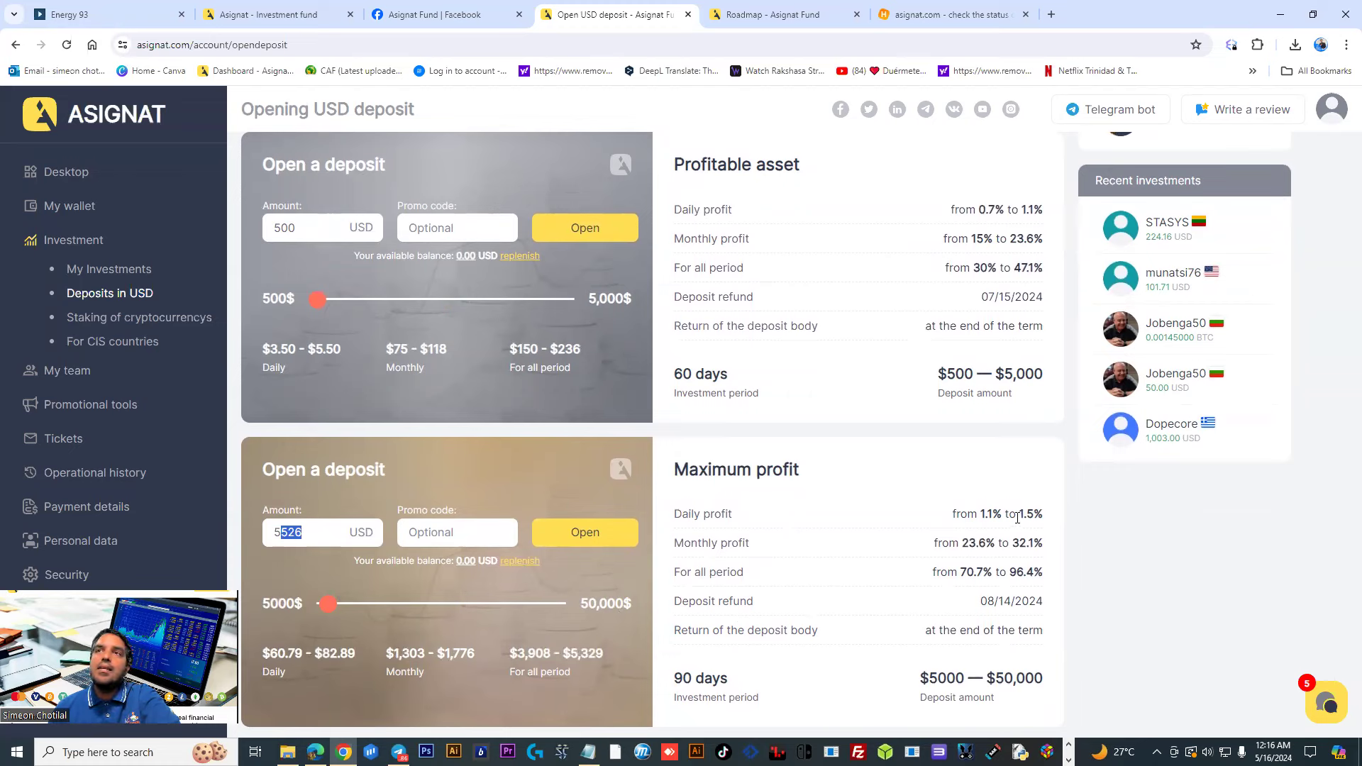
{"action": "left_click_drag", "start_coordinate": [1019, 519], "coordinate": [1048, 521]}
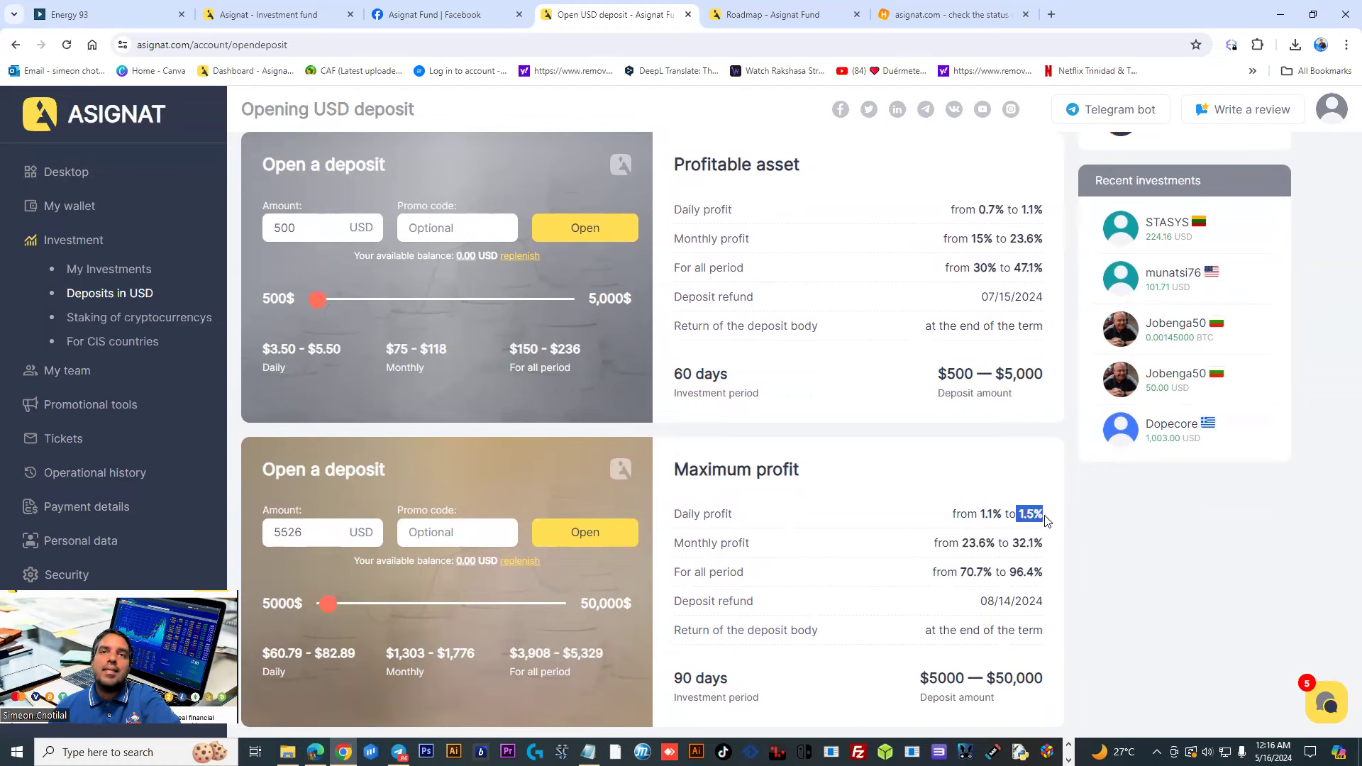
{"action": "left_click_drag", "start_coordinate": [662, 684], "coordinate": [749, 682]}
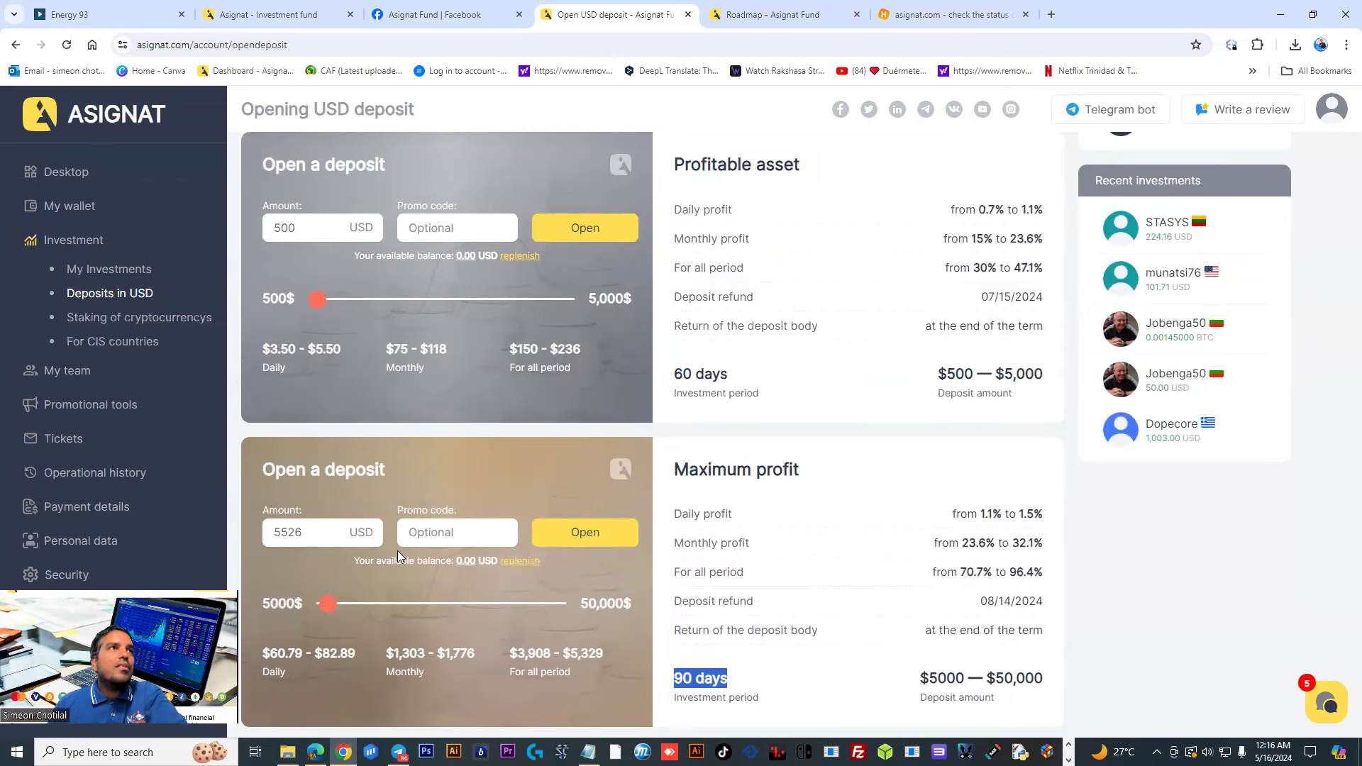
{"action": "left_click", "coordinate": [138, 317]}
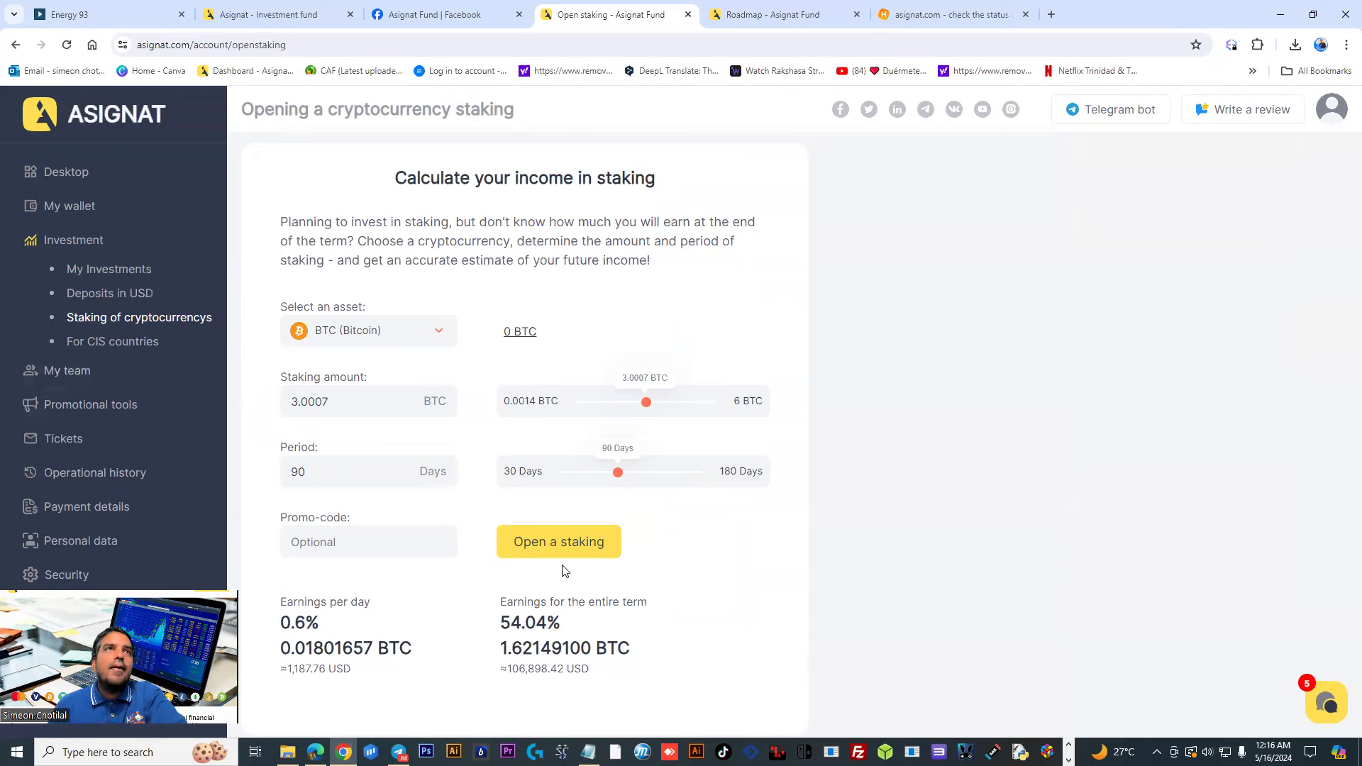
Keep BTC, set 0.0014 BTC for 30 days, and check the whole-term and daily earnings.
{"action": "left_click", "coordinate": [439, 330]}
{"action": "scroll", "coordinate": [397, 480], "scroll_direction": "down", "scroll_amount": 3}
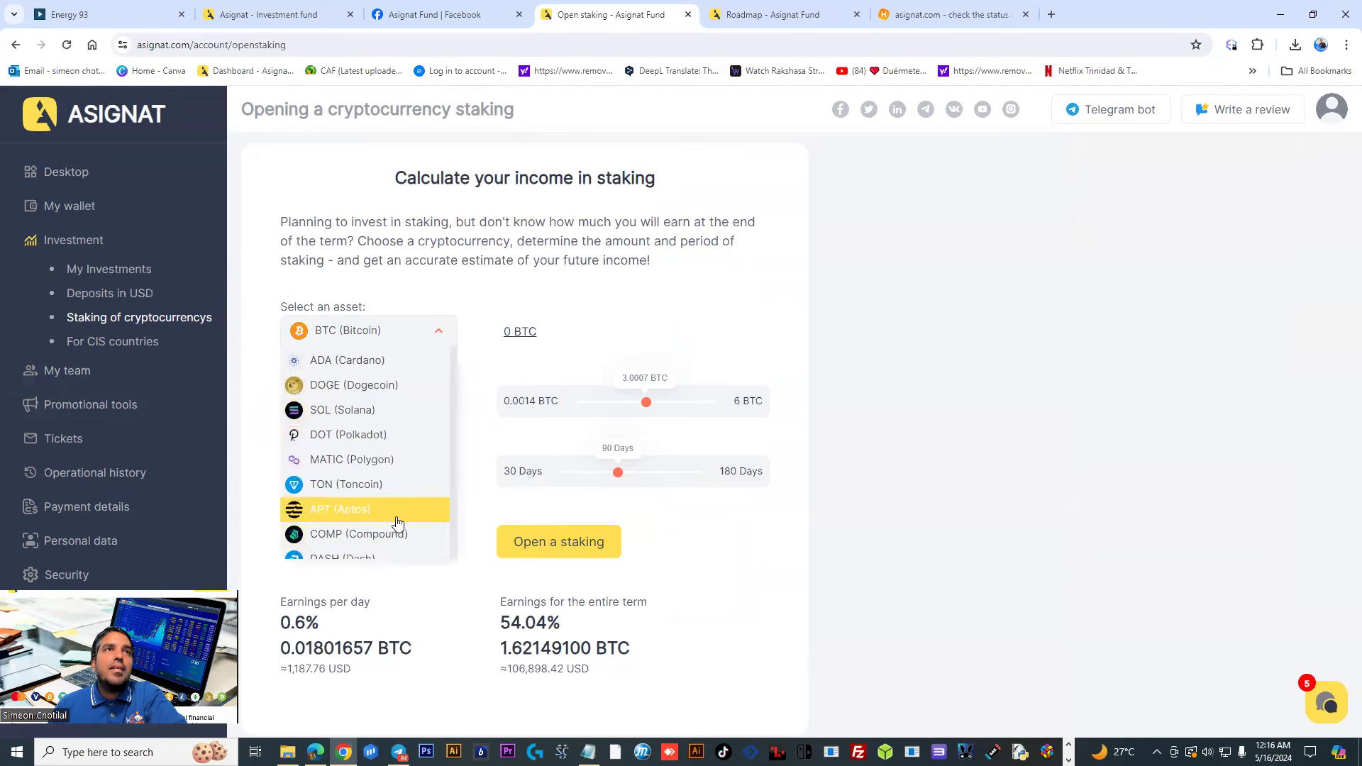
{"action": "scroll", "coordinate": [397, 521], "scroll_direction": "down", "scroll_amount": 1}
{"action": "scroll", "coordinate": [373, 469], "scroll_direction": "up", "scroll_amount": 4}
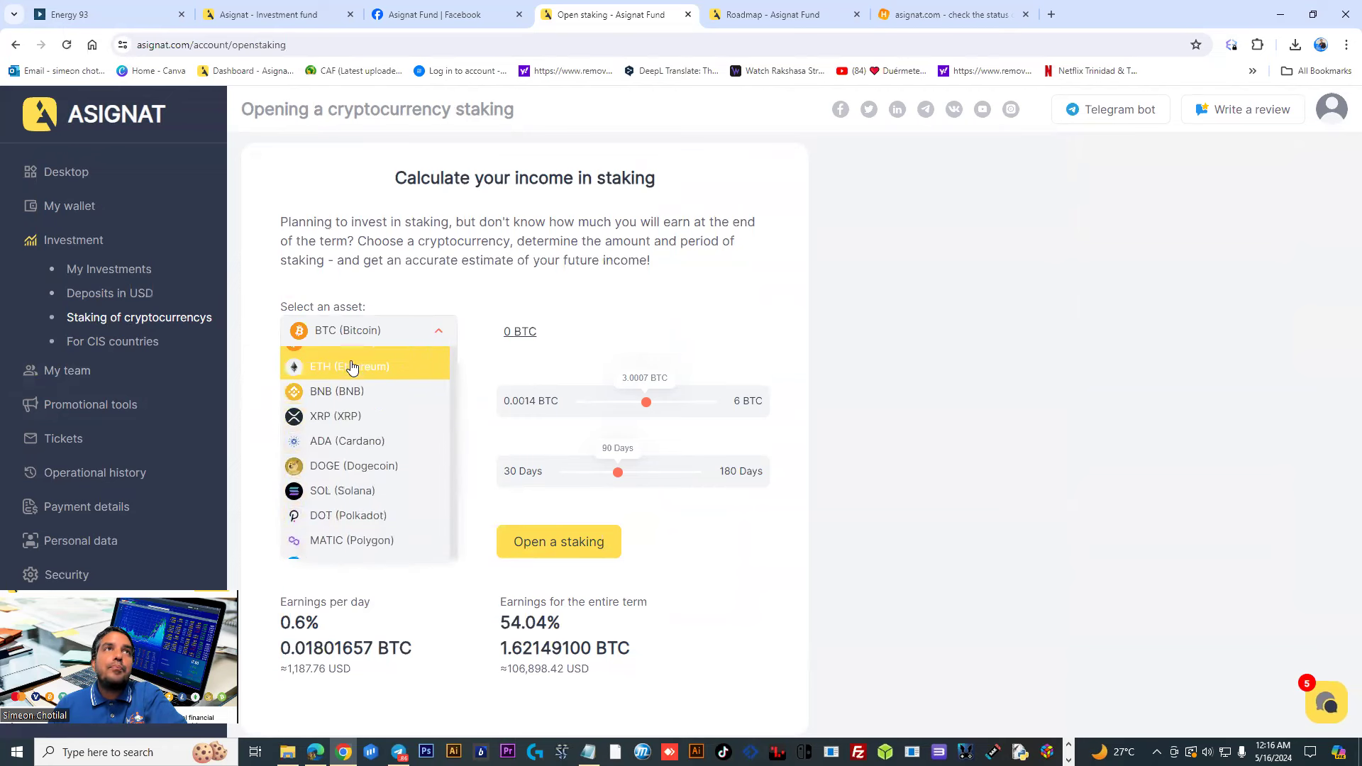
{"action": "scroll", "coordinate": [352, 367], "scroll_direction": "up", "scroll_amount": 1}
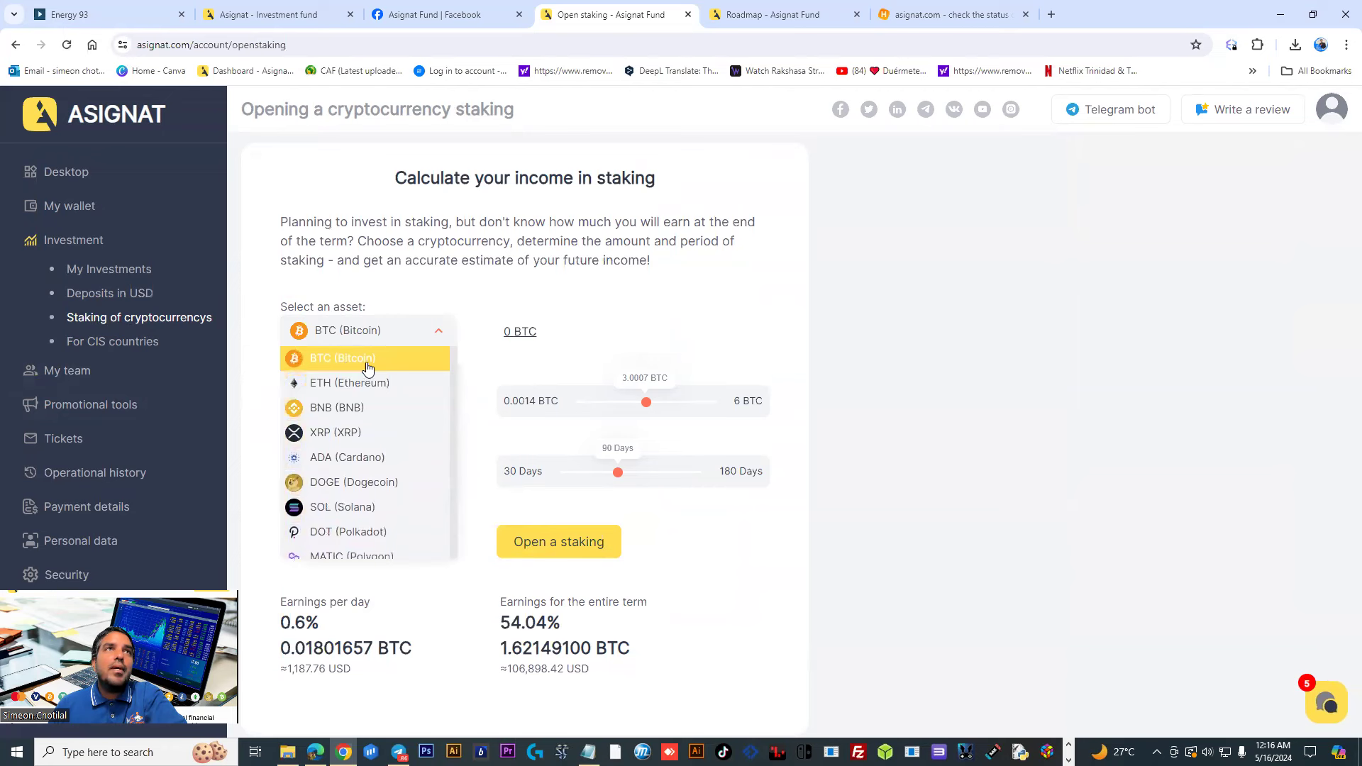
{"action": "left_click", "coordinate": [368, 362]}
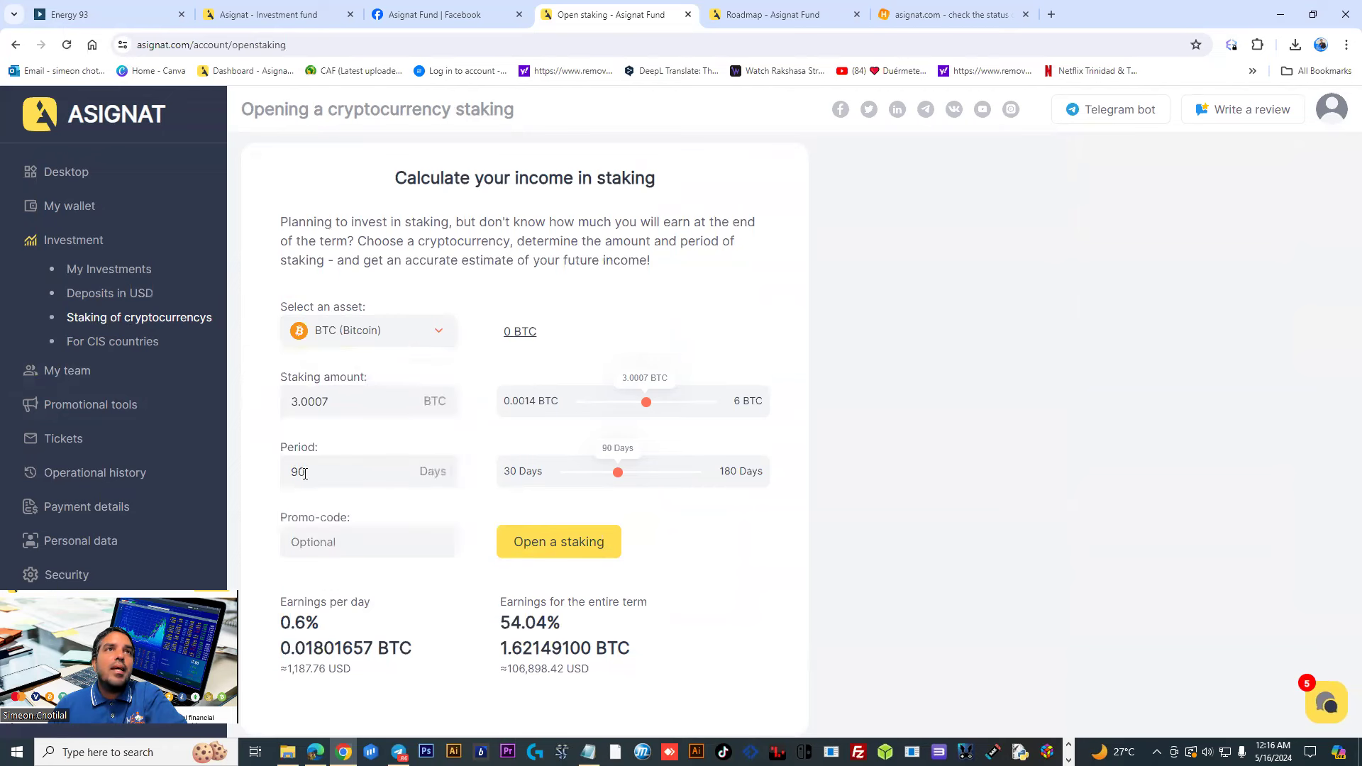
{"action": "left_click_drag", "start_coordinate": [306, 472], "coordinate": [287, 472]}
{"action": "left_click", "coordinate": [308, 471]}
{"action": "left_click_drag", "start_coordinate": [646, 402], "coordinate": [569, 403]}
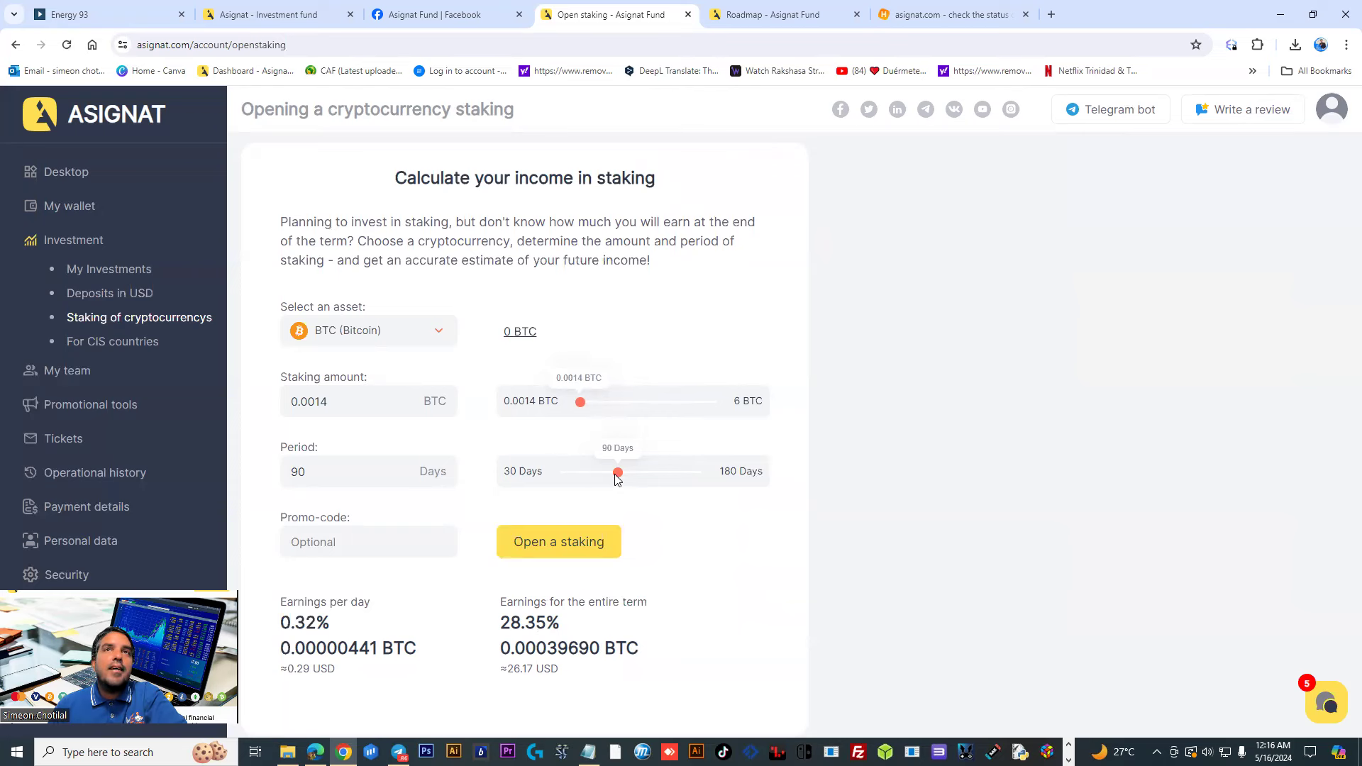
{"action": "left_click_drag", "start_coordinate": [618, 472], "coordinate": [552, 474]}
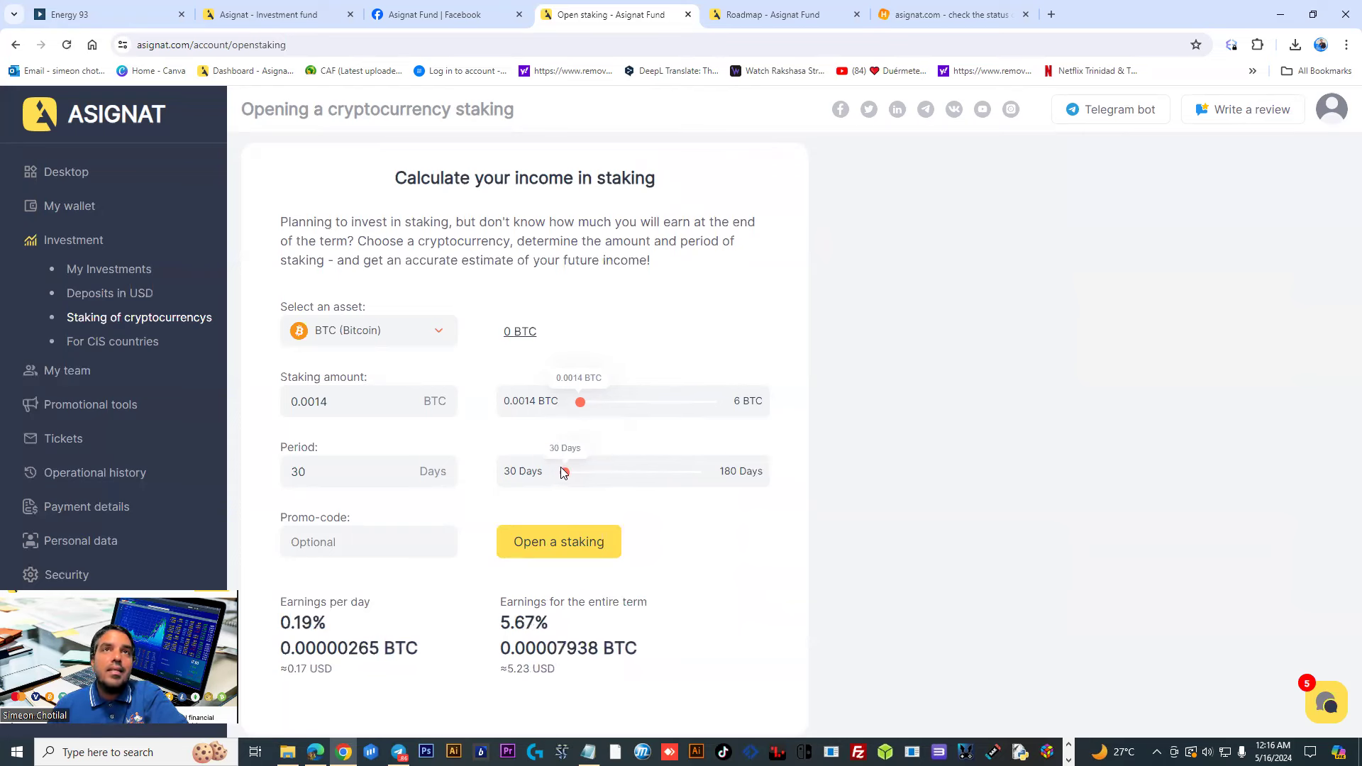
{"action": "mouse_move", "coordinate": [565, 473]}
{"action": "left_mouse_down"}
{"action": "mouse_move", "coordinate": [627, 476]}
{"action": "mouse_move", "coordinate": [559, 473]}
{"action": "left_mouse_up"}
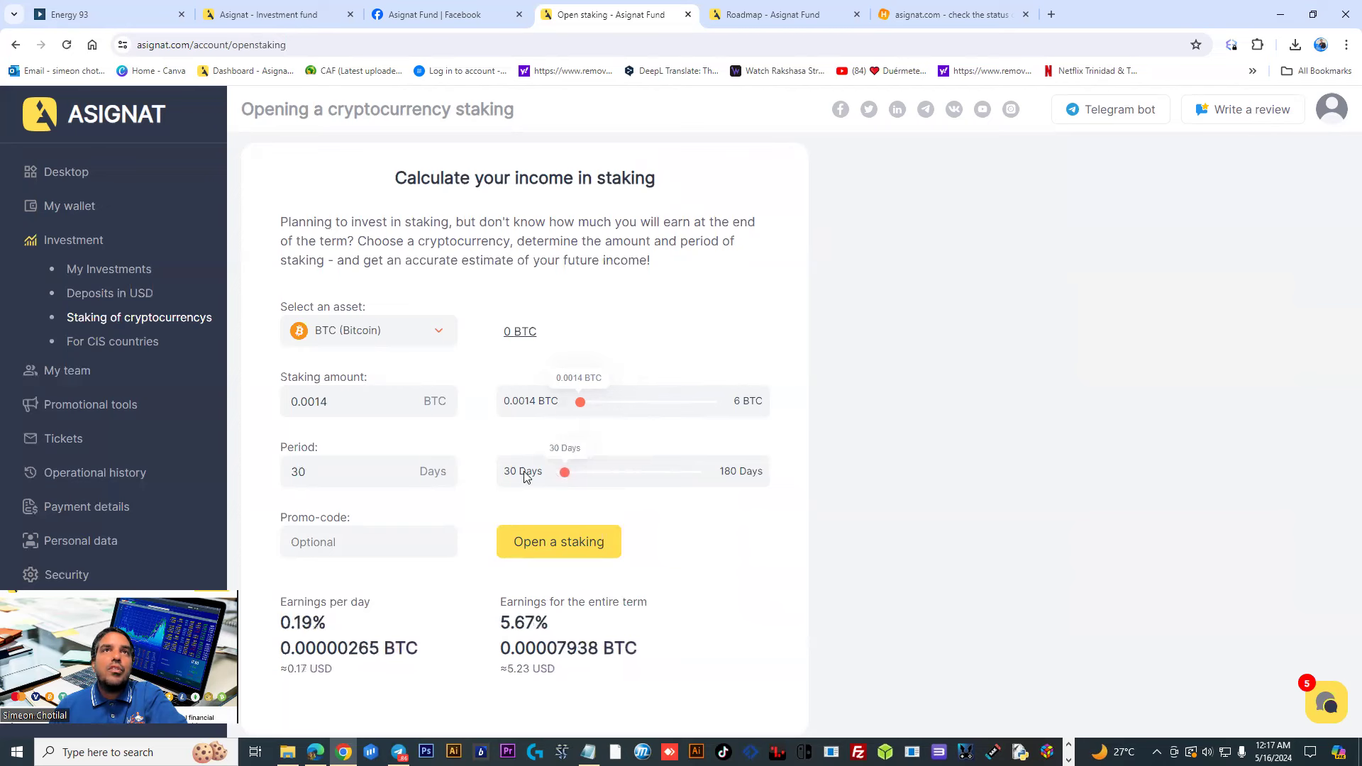
{"action": "left_click_drag", "start_coordinate": [501, 600], "coordinate": [650, 601]}
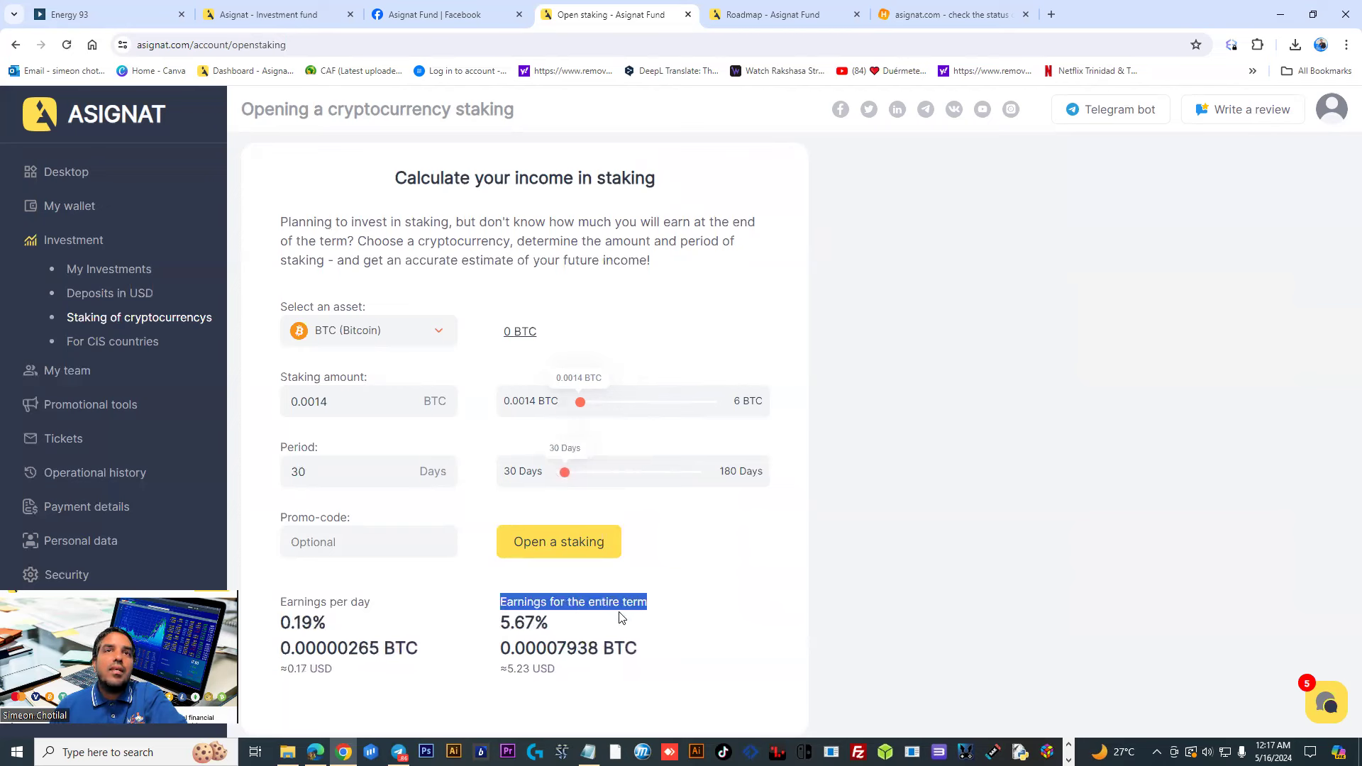
{"action": "left_click", "coordinate": [518, 623]}
{"action": "left_click_drag", "start_coordinate": [279, 600], "coordinate": [415, 655]}
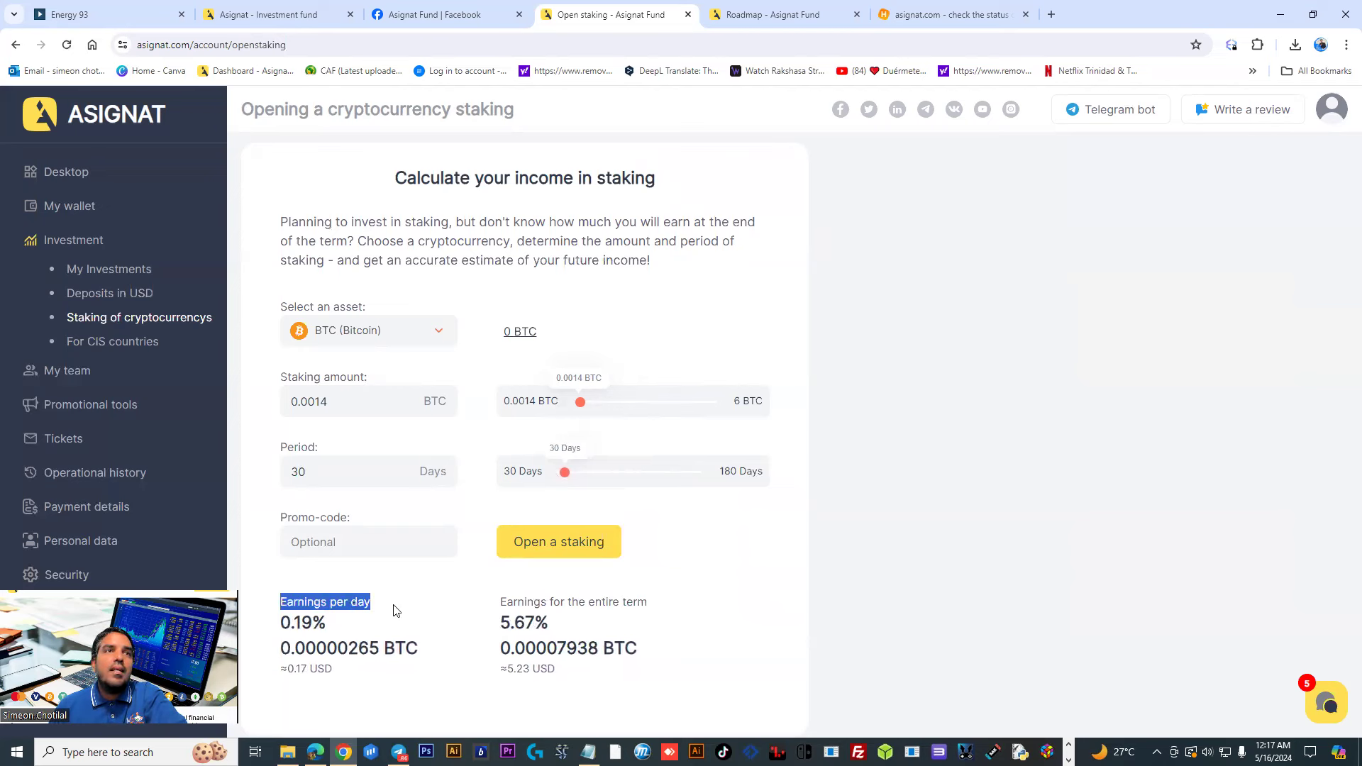
{"action": "left_click", "coordinate": [569, 667]}
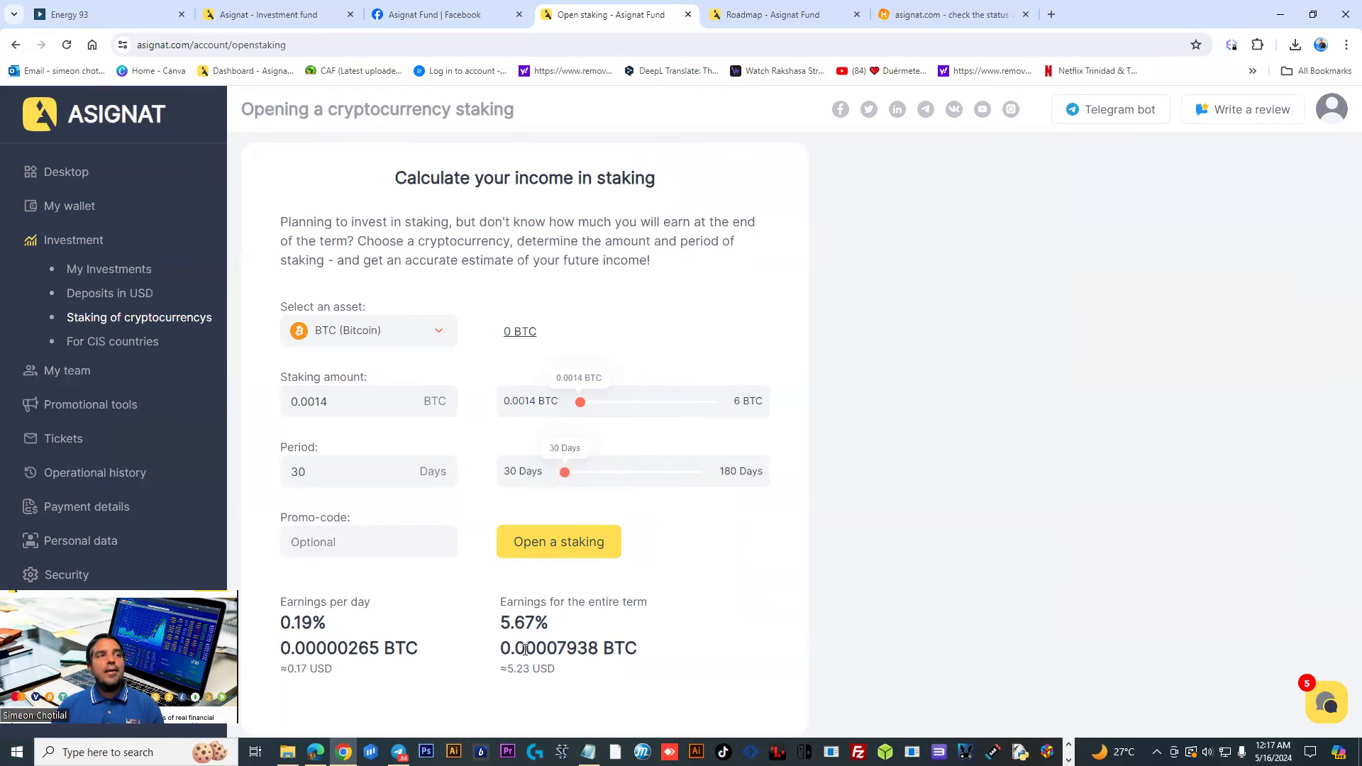
Go from the USD deposit page to the public site, view the Roadmap, then open Documents.
{"action": "left_click", "coordinate": [109, 293]}
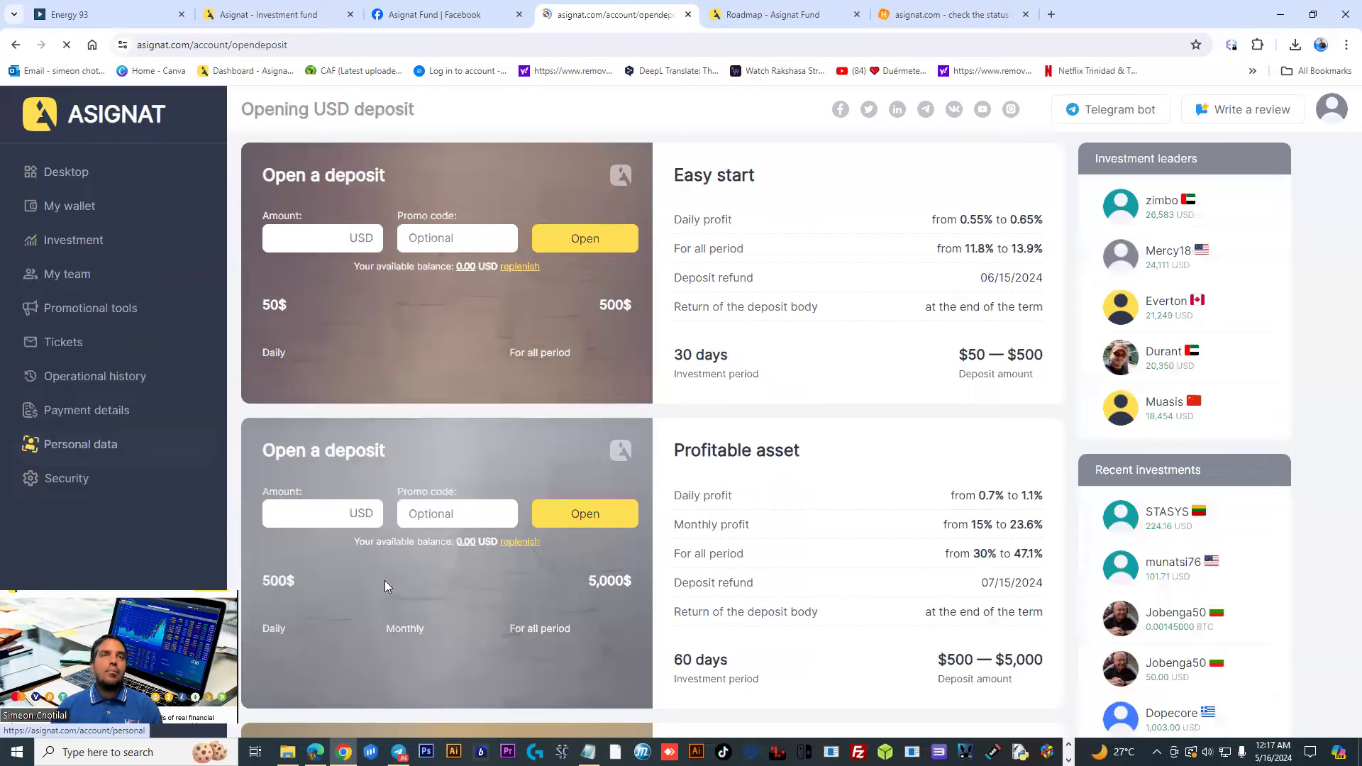
{"action": "left_click", "coordinate": [95, 113]}
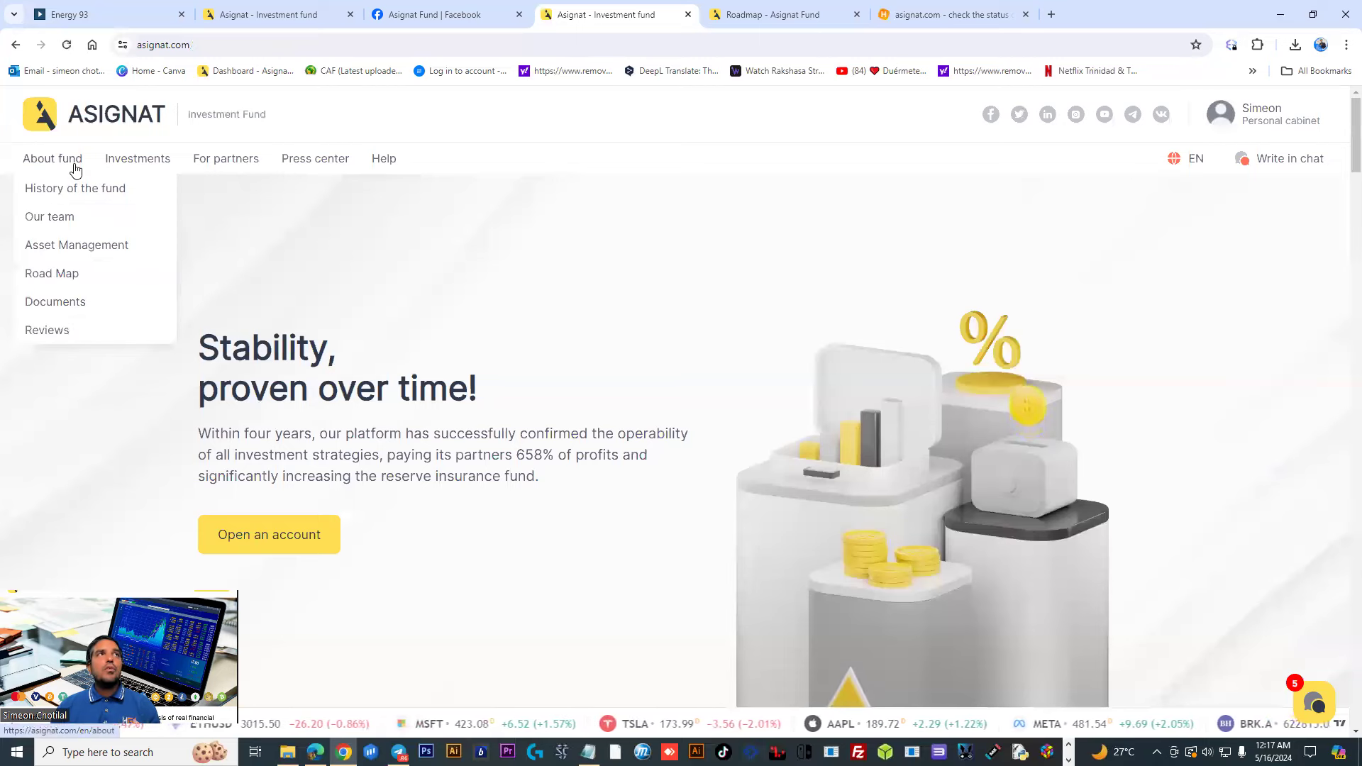
{"action": "mouse_move", "coordinate": [53, 158]}
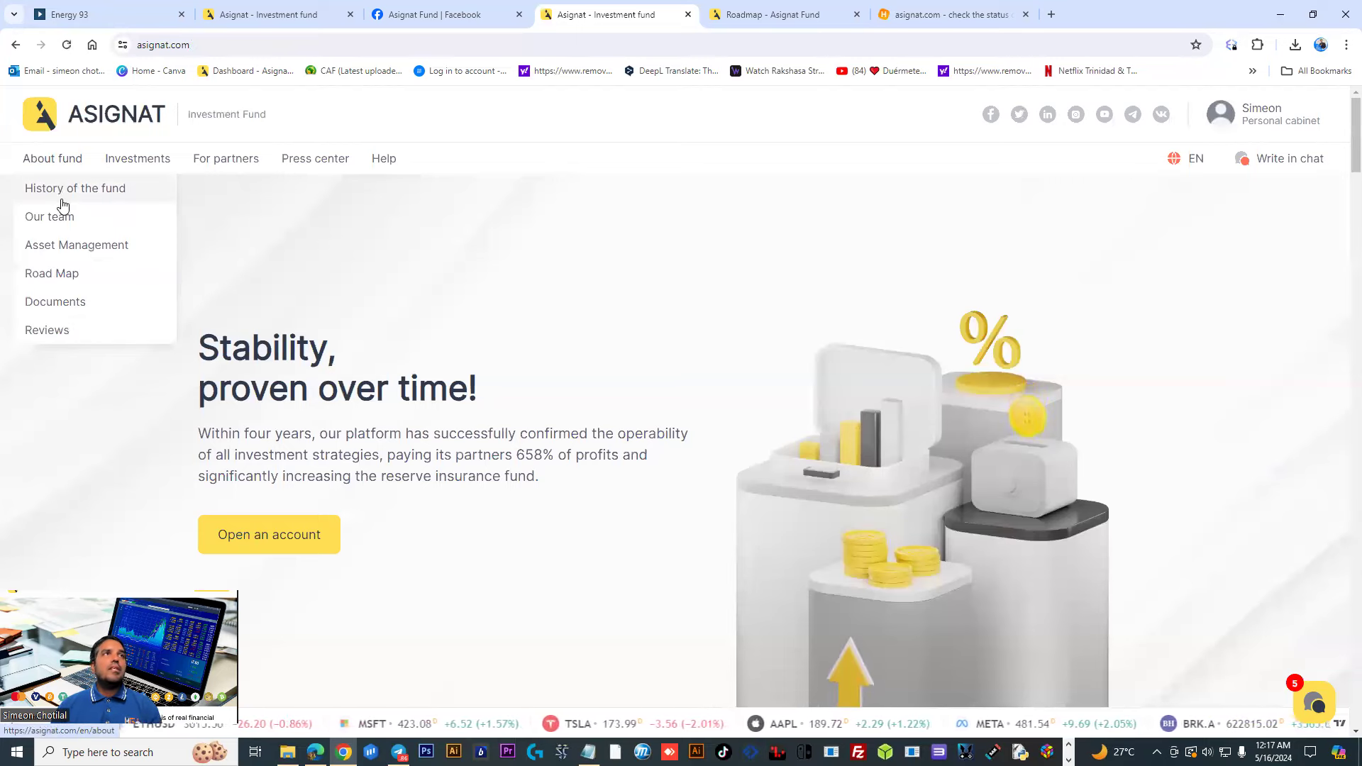
{"action": "left_click", "coordinate": [51, 274]}
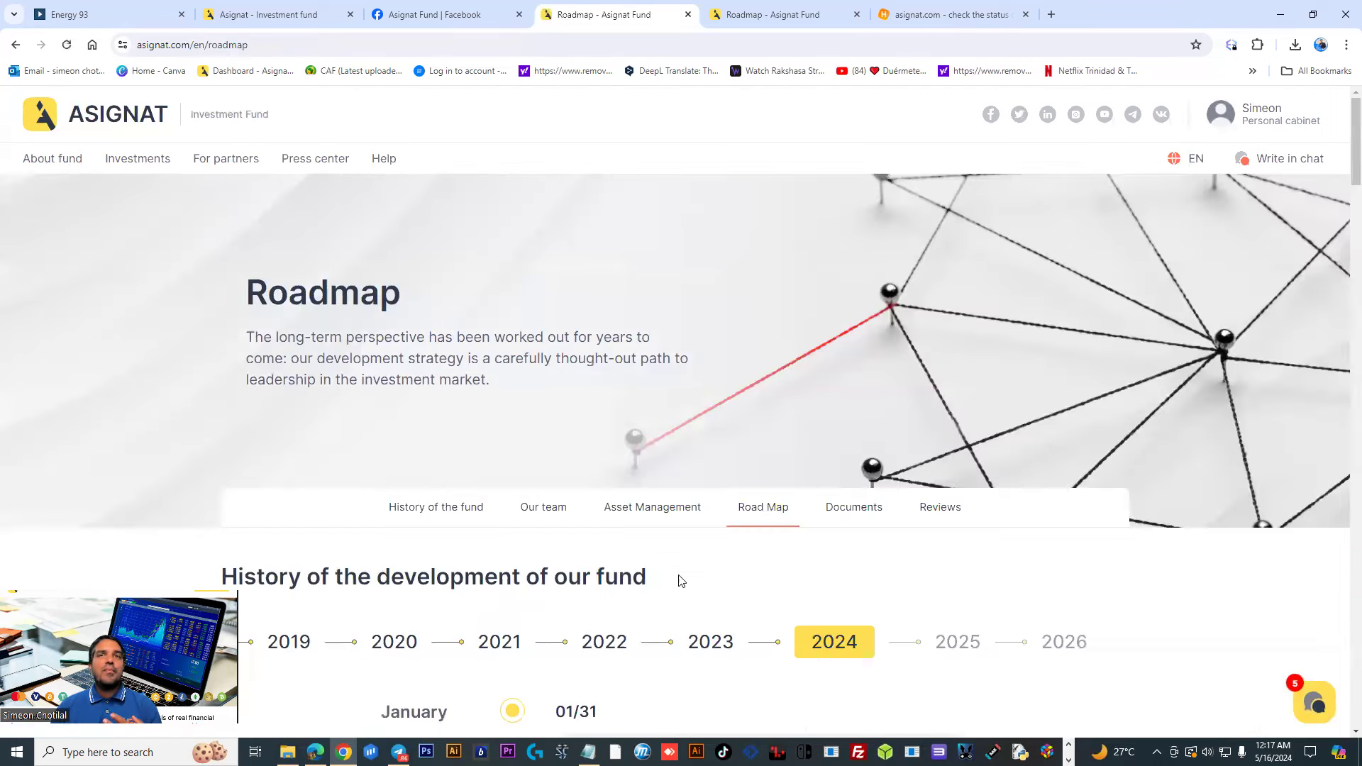
{"action": "scroll", "coordinate": [681, 533], "scroll_direction": "down", "scroll_amount": 3}
{"action": "scroll", "coordinate": [702, 479], "scroll_direction": "down", "scroll_amount": 5}
{"action": "scroll", "coordinate": [426, 426], "scroll_direction": "down", "scroll_amount": 2}
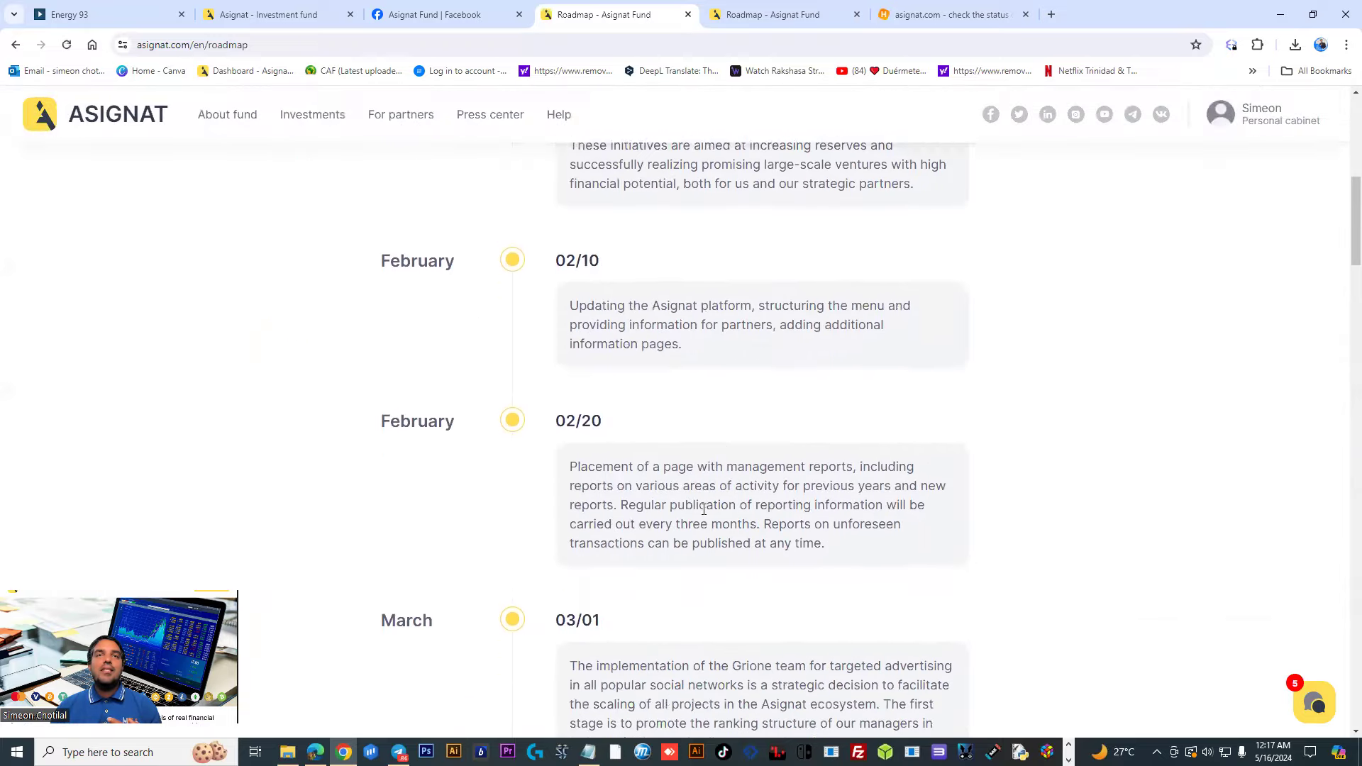
{"action": "scroll", "coordinate": [226, 370], "scroll_direction": "up", "scroll_amount": 2}
{"action": "scroll", "coordinate": [228, 370], "scroll_direction": "up", "scroll_amount": 5}
{"action": "scroll", "coordinate": [119, 281], "scroll_direction": "up", "scroll_amount": 3}
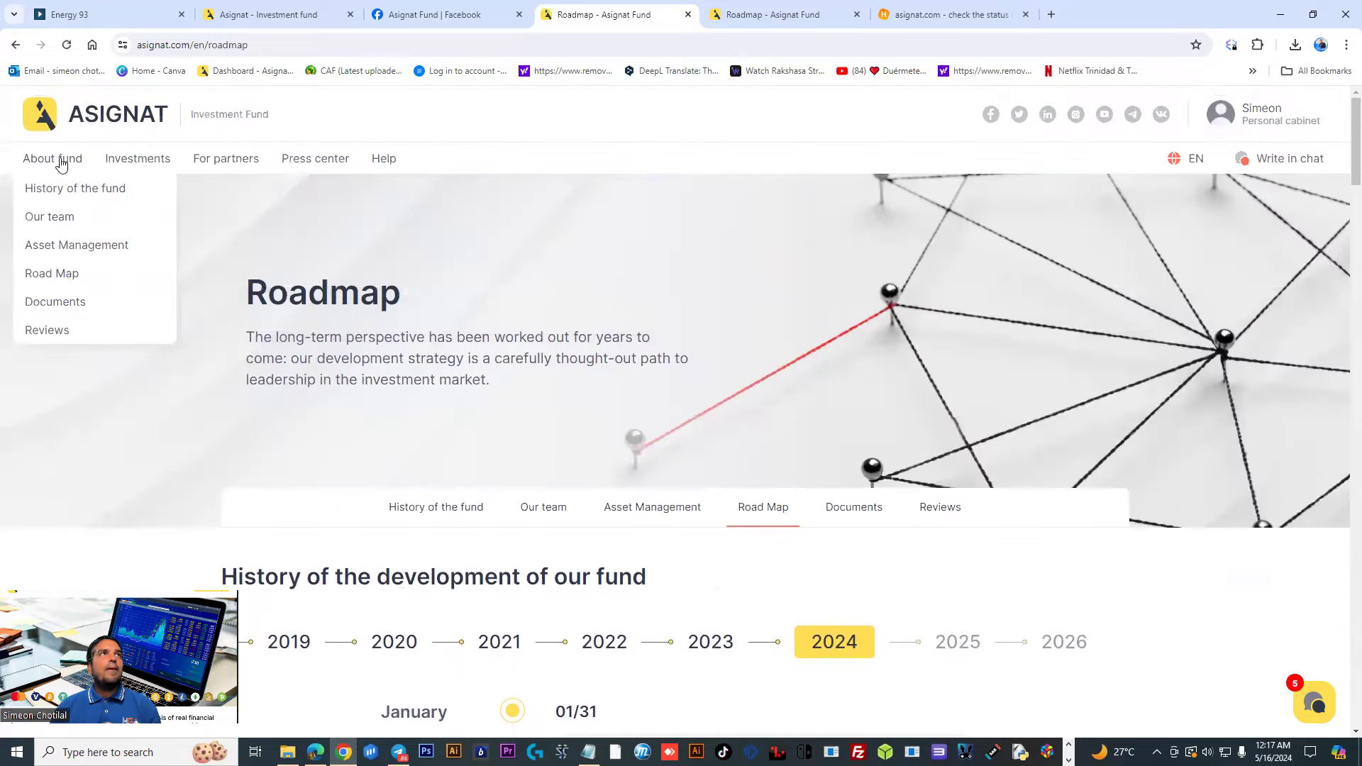
{"action": "left_click", "coordinate": [54, 302]}
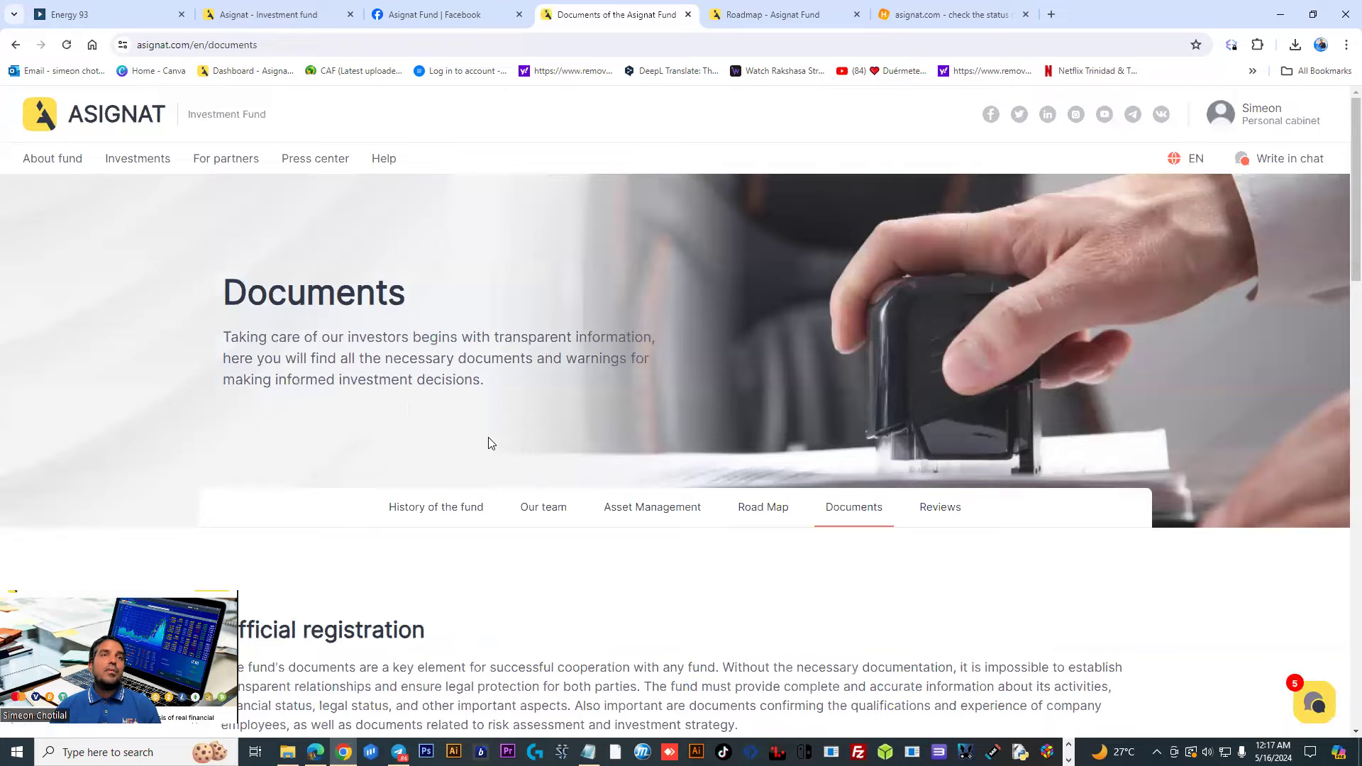
{"action": "scroll", "coordinate": [465, 537], "scroll_direction": "down", "scroll_amount": 5}
{"action": "scroll", "coordinate": [447, 548], "scroll_direction": "down", "scroll_amount": 3}
{"action": "scroll", "coordinate": [426, 549], "scroll_direction": "up", "scroll_amount": 3}
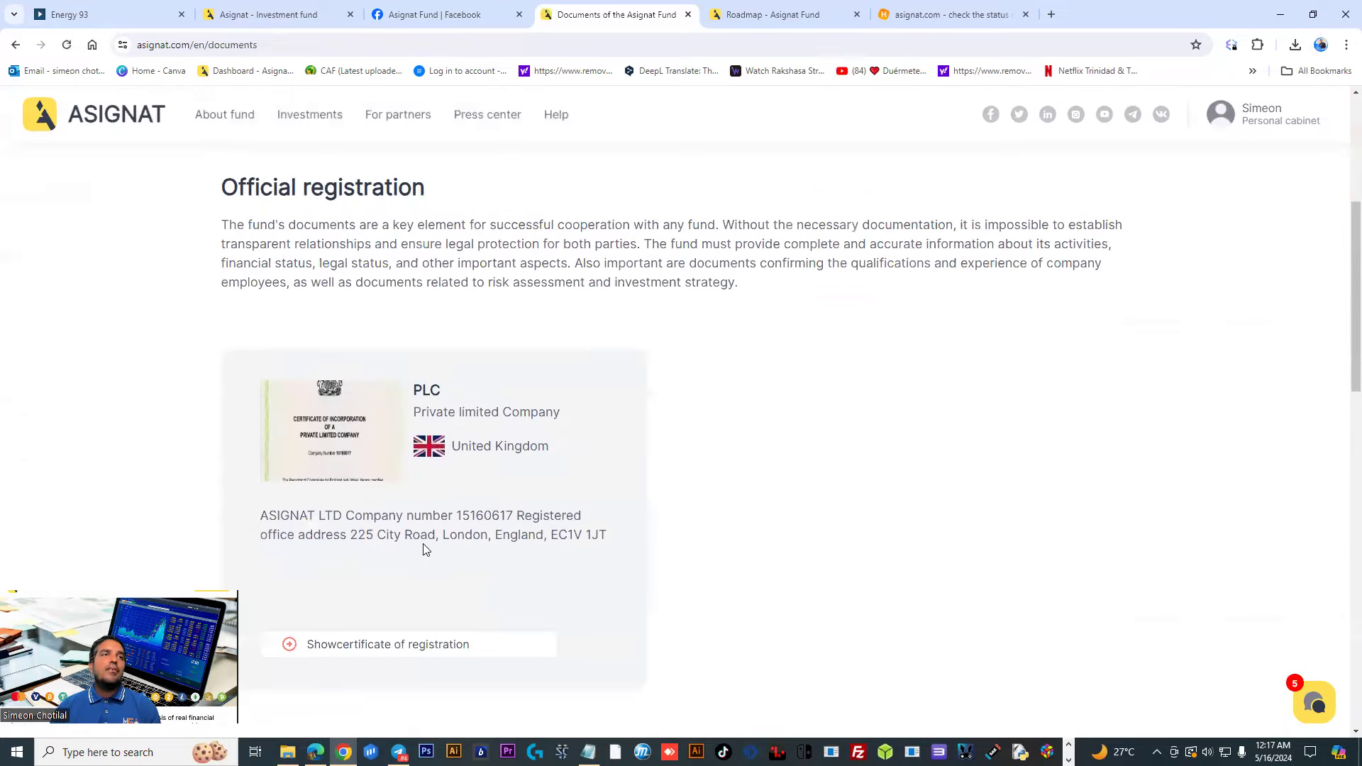
{"action": "scroll", "coordinate": [319, 426], "scroll_direction": "up", "scroll_amount": 5}
{"action": "scroll", "coordinate": [104, 267], "scroll_direction": "up", "scroll_amount": 2}
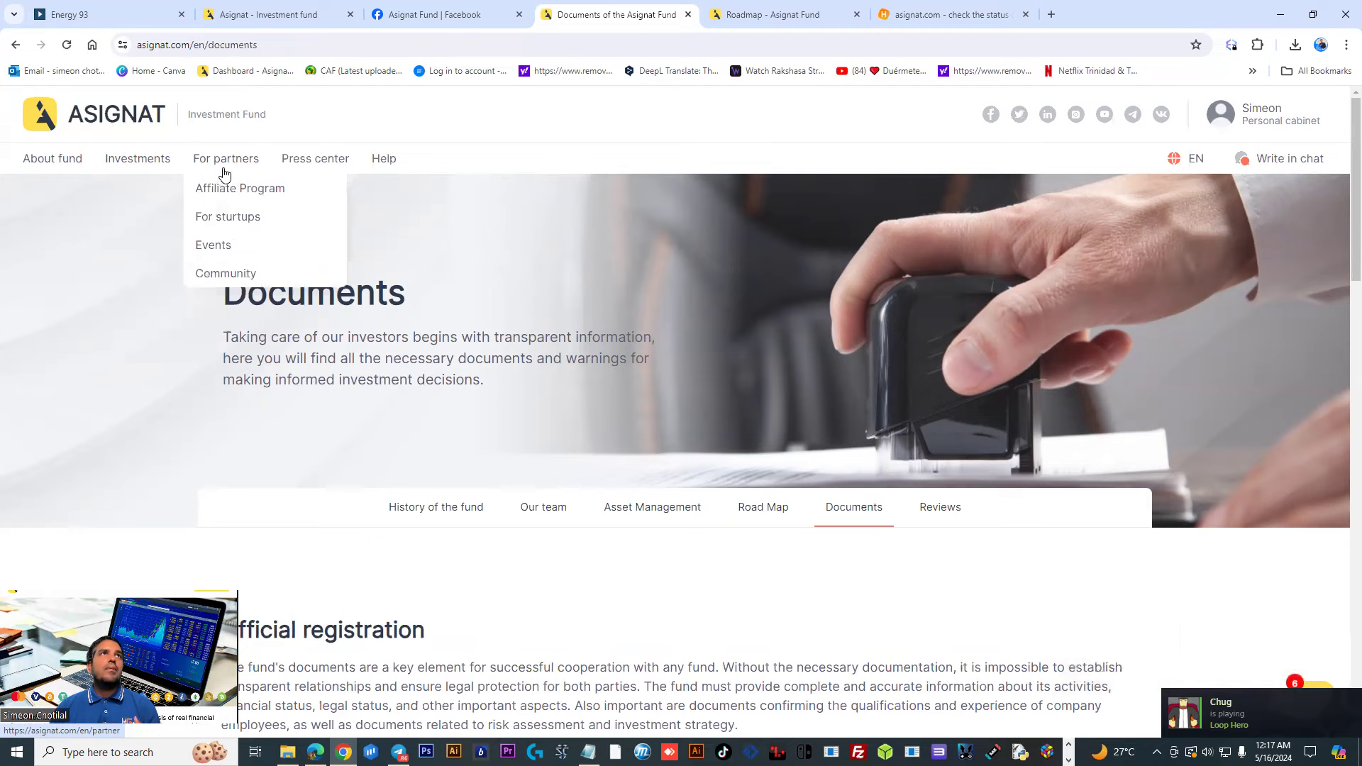
{"action": "mouse_move", "coordinate": [226, 159]}
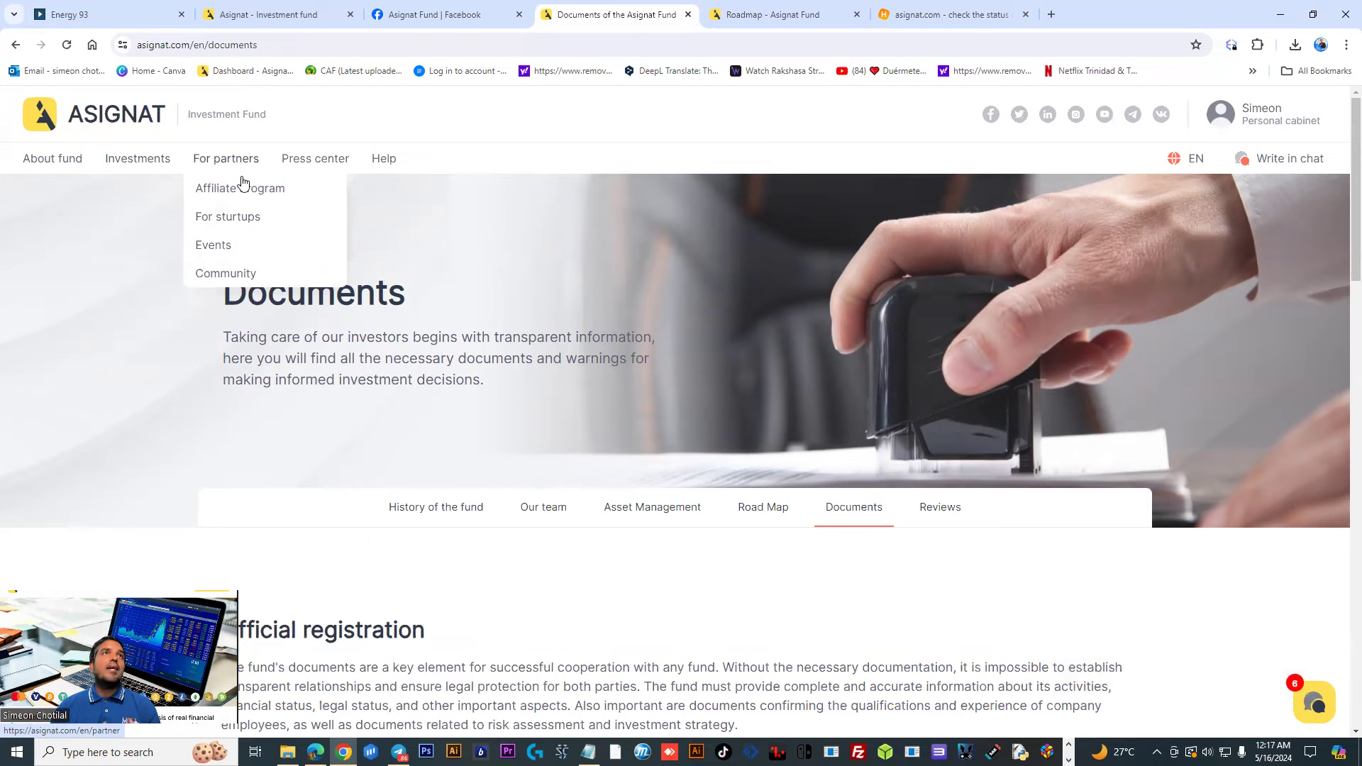
Open the Affiliate Program and review ranks 2 to 7 in the partner reward table.
{"action": "left_click", "coordinate": [234, 160]}
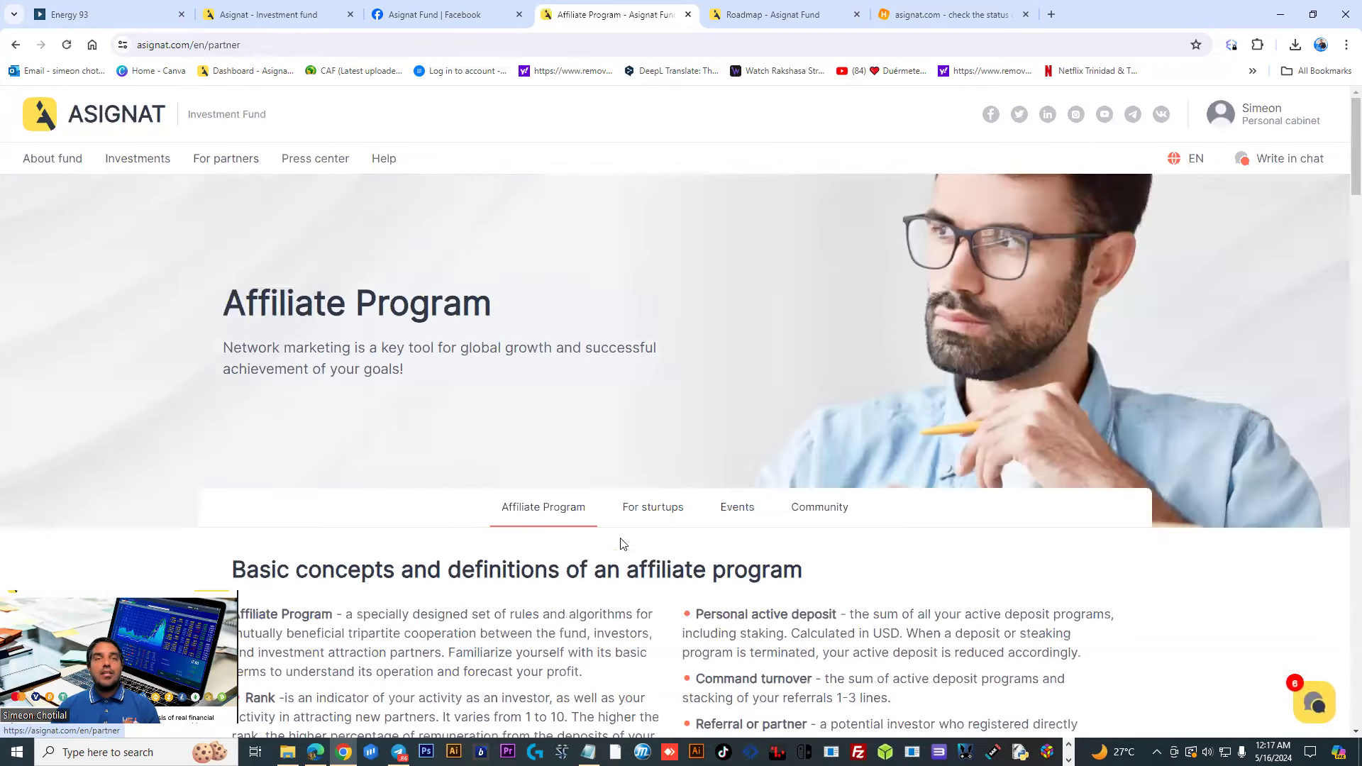
{"action": "scroll", "coordinate": [535, 632], "scroll_direction": "down", "scroll_amount": 3}
{"action": "scroll", "coordinate": [526, 633], "scroll_direction": "down", "scroll_amount": 5}
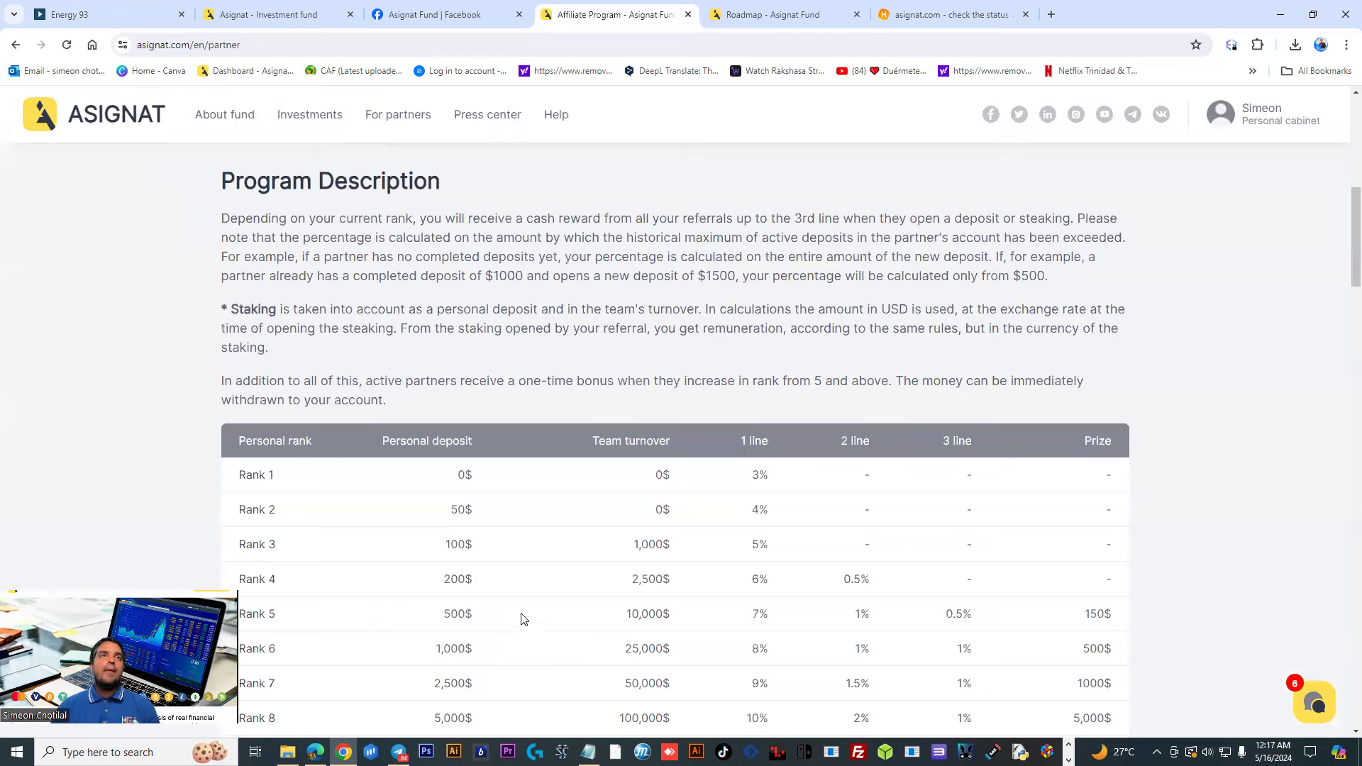
{"action": "scroll", "coordinate": [470, 554], "scroll_direction": "down", "scroll_amount": 3}
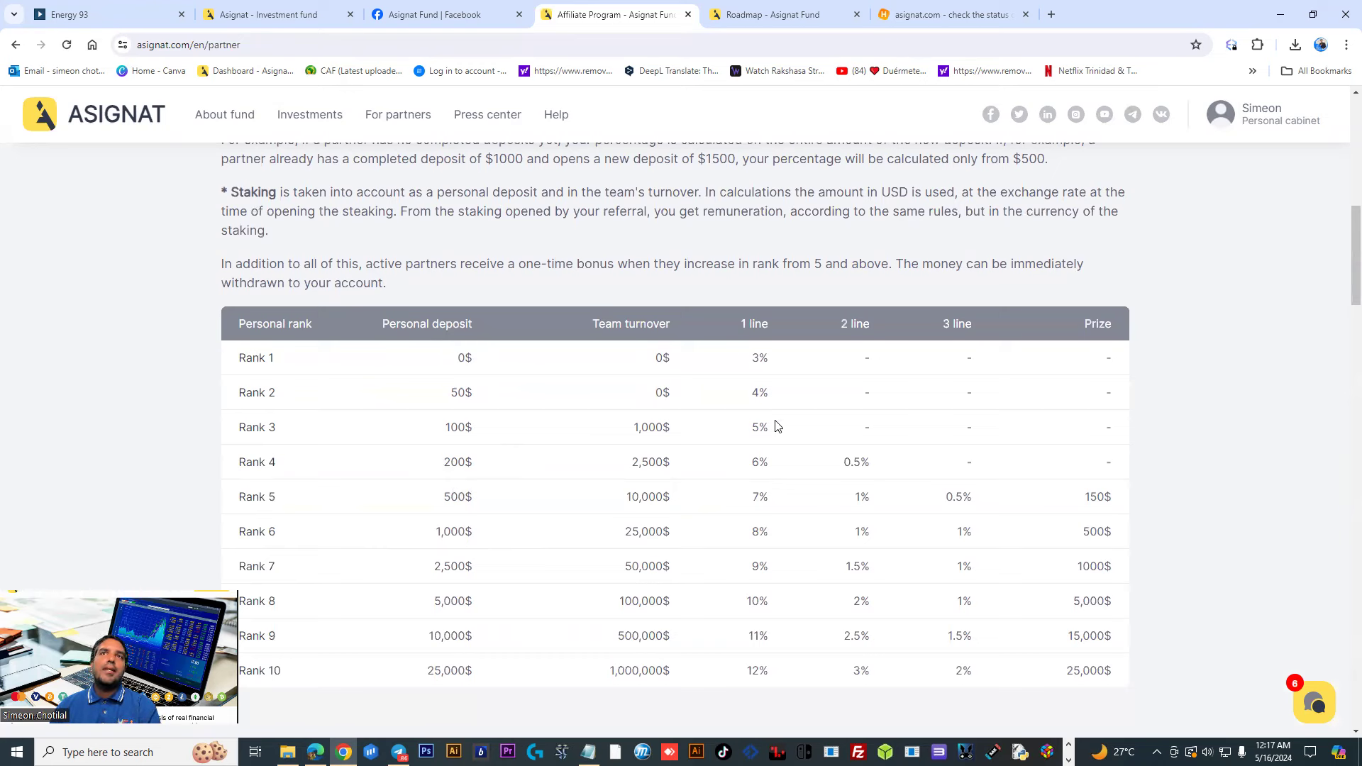
{"action": "left_click_drag", "start_coordinate": [760, 371], "coordinate": [789, 527]}
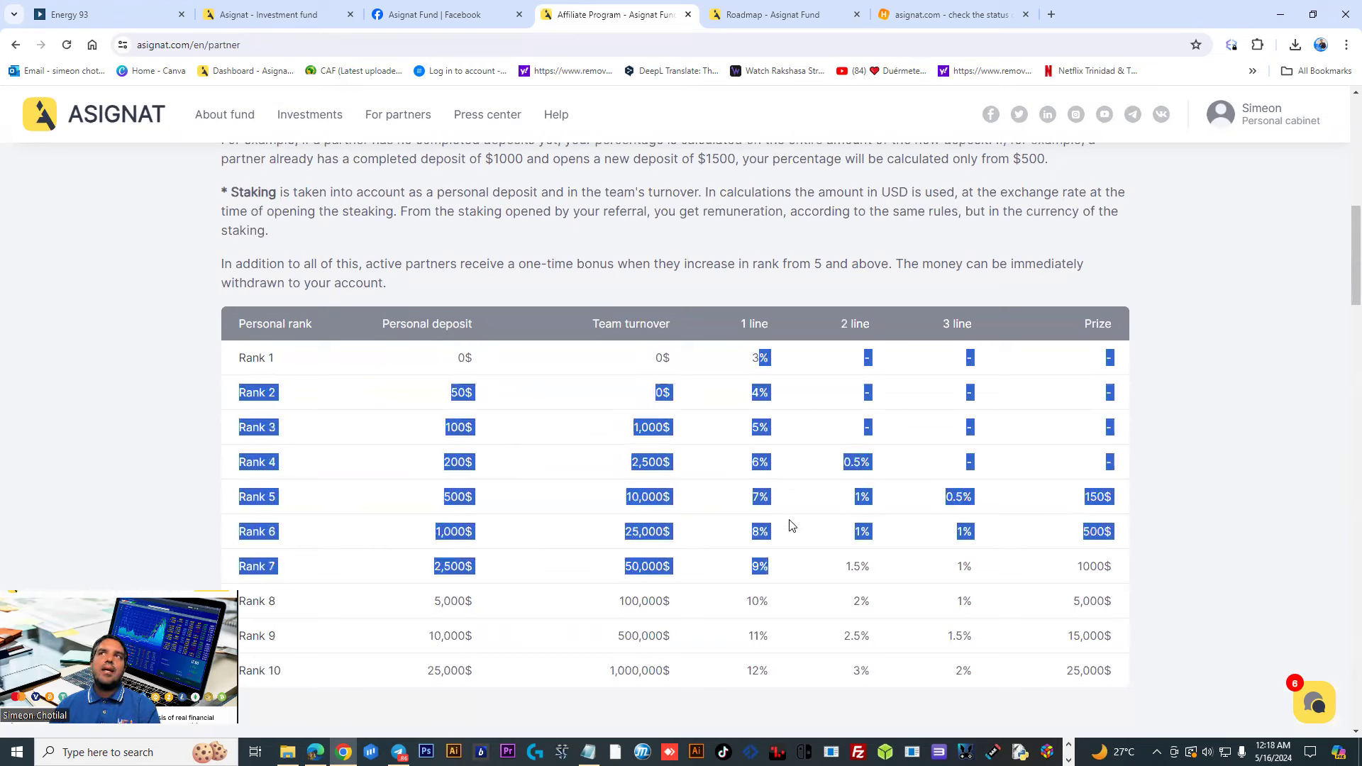
{"action": "left_click", "coordinate": [1199, 481]}
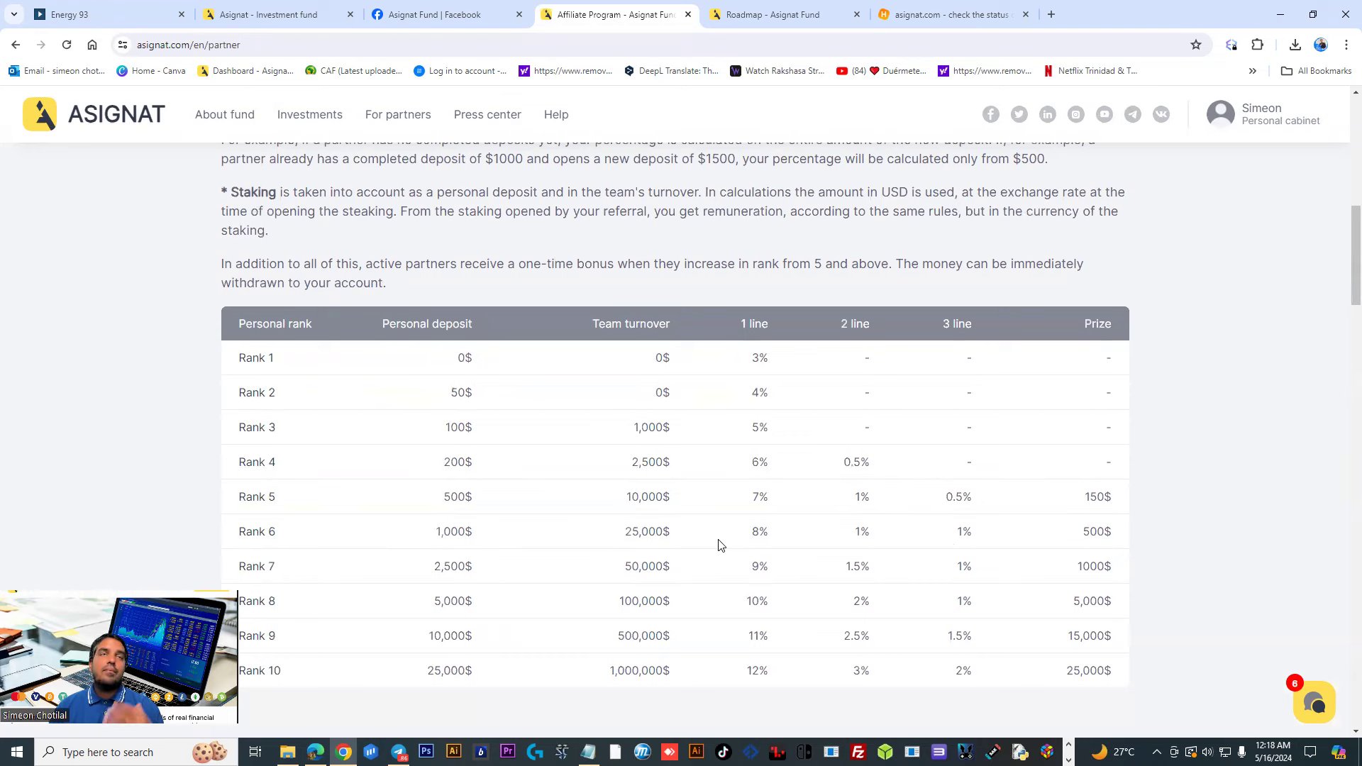
{"action": "scroll", "coordinate": [425, 456], "scroll_direction": "up", "scroll_amount": 2}
{"action": "scroll", "coordinate": [422, 454], "scroll_direction": "up", "scroll_amount": 2}
{"action": "scroll", "coordinate": [421, 454], "scroll_direction": "up", "scroll_amount": 2}
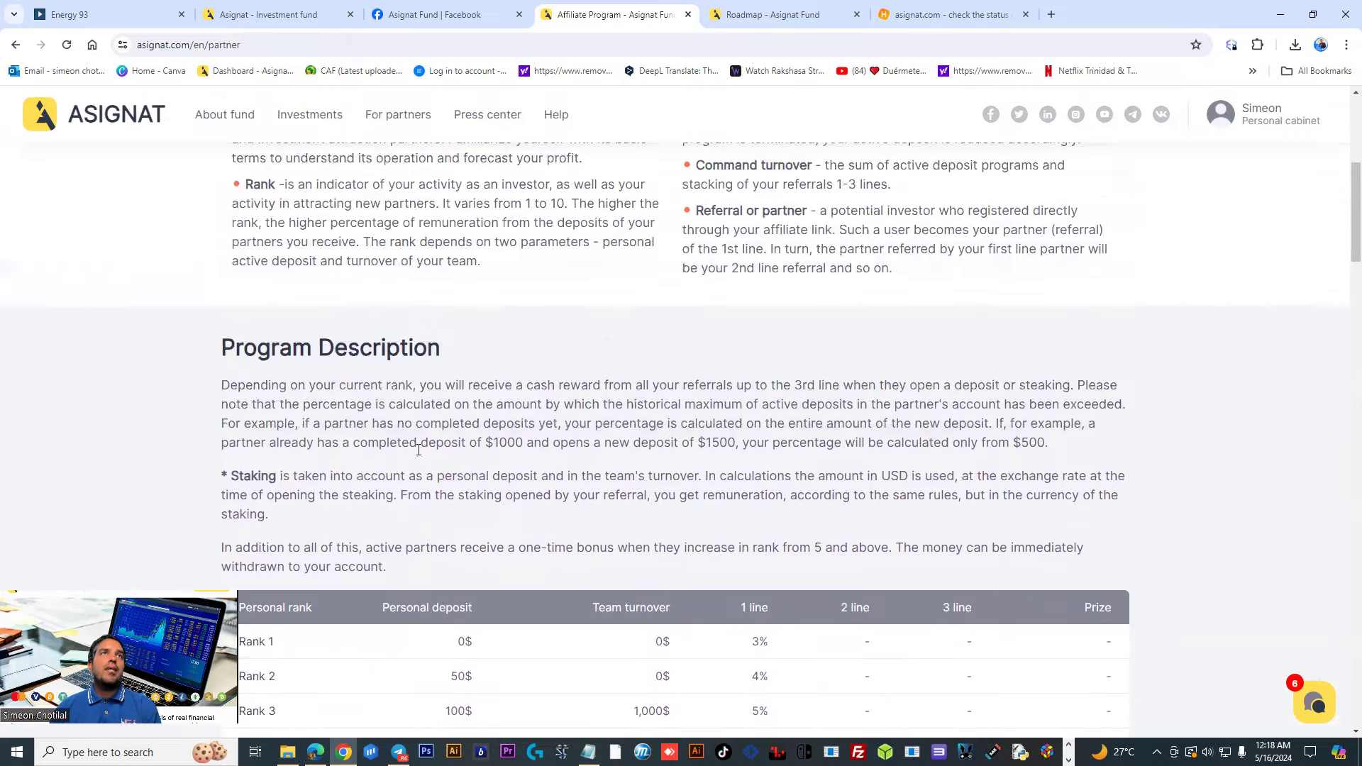
{"action": "scroll", "coordinate": [418, 455], "scroll_direction": "up", "scroll_amount": 2}
{"action": "scroll", "coordinate": [419, 456], "scroll_direction": "up", "scroll_amount": 3}
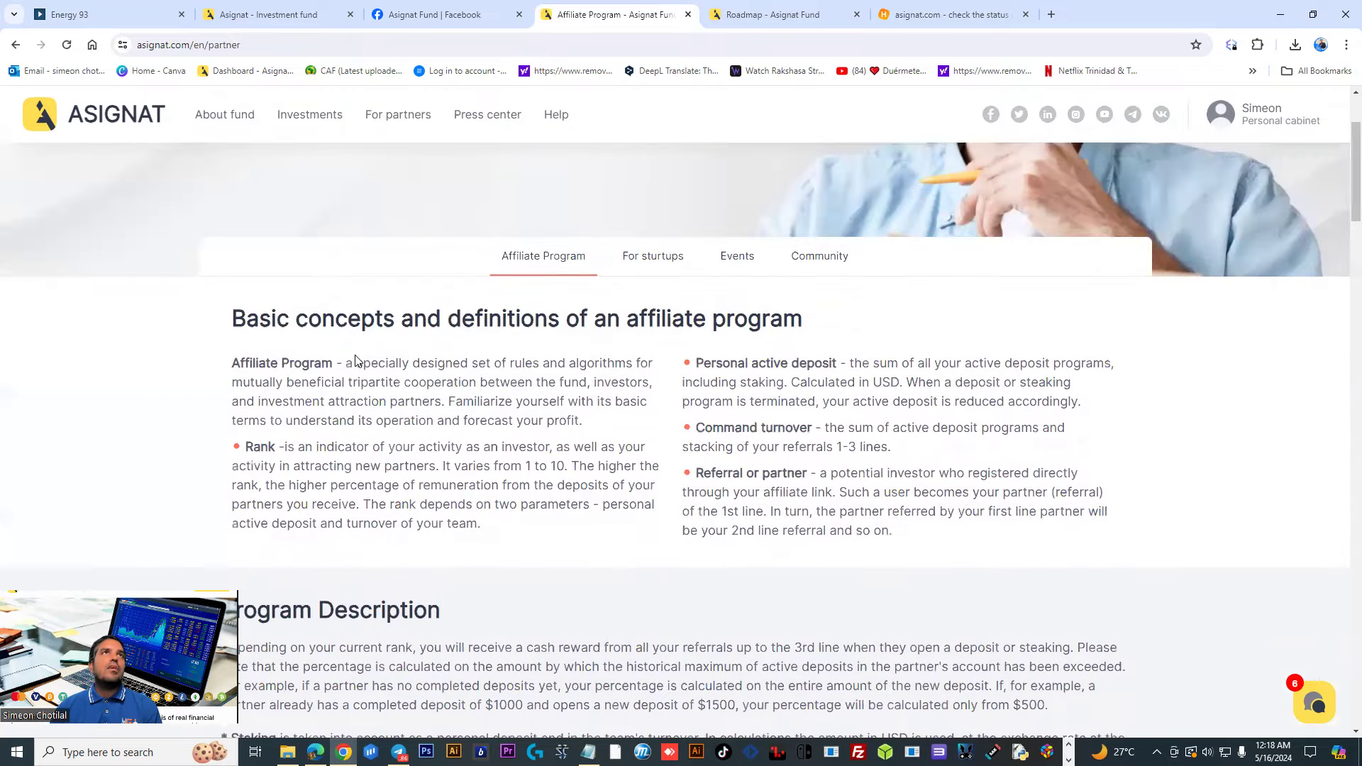
{"action": "scroll", "coordinate": [316, 282], "scroll_direction": "up", "scroll_amount": 3}
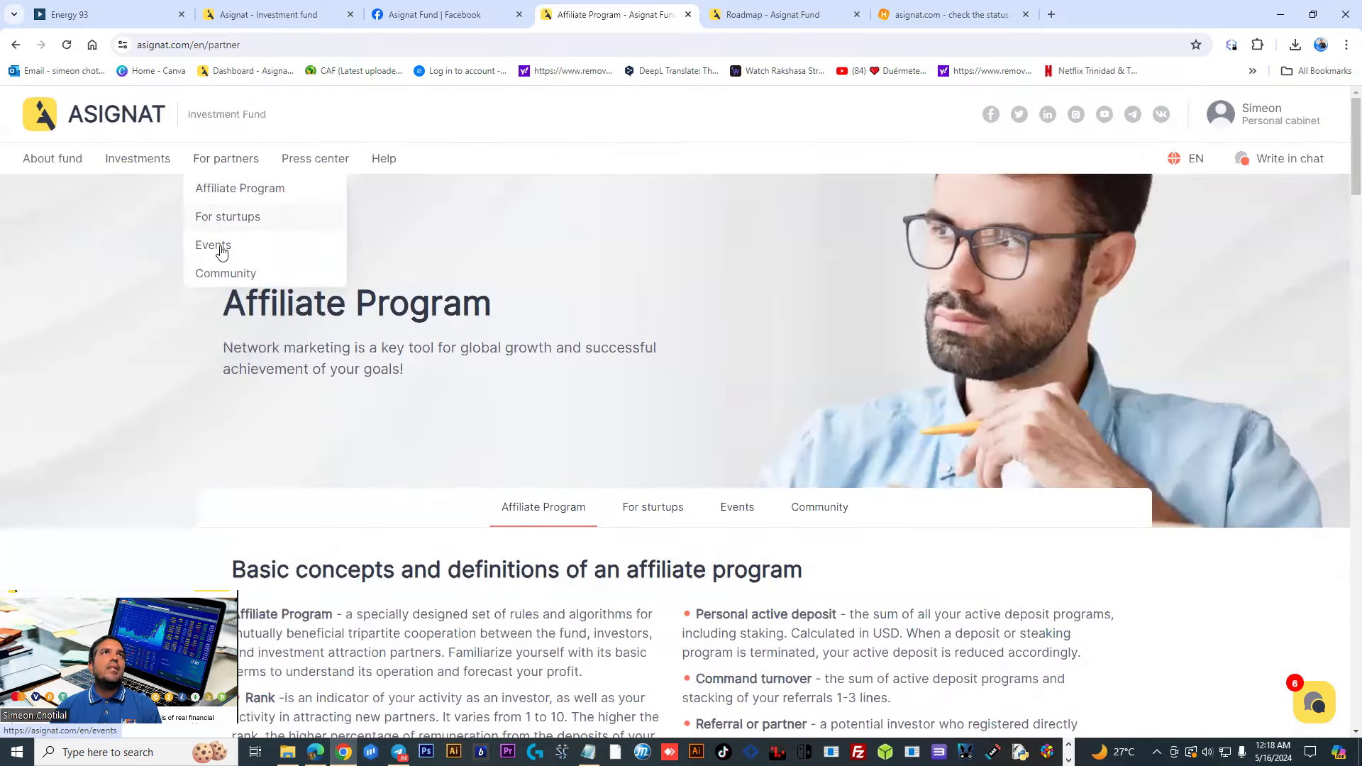
View the 'Where to start?' guide, then the Q&A page's Legal issues section.
{"action": "left_click", "coordinate": [397, 168]}
{"action": "mouse_move", "coordinate": [383, 159]}
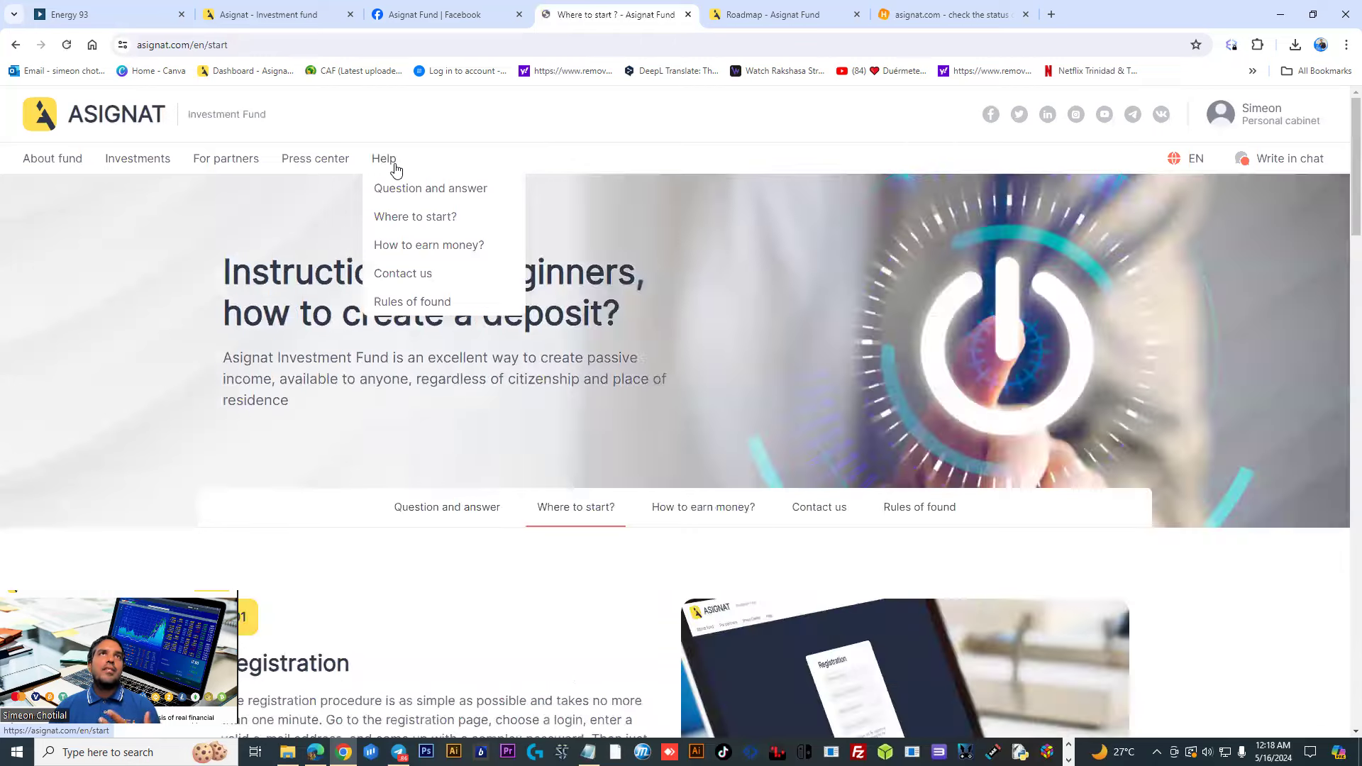
{"action": "left_click", "coordinate": [431, 188]}
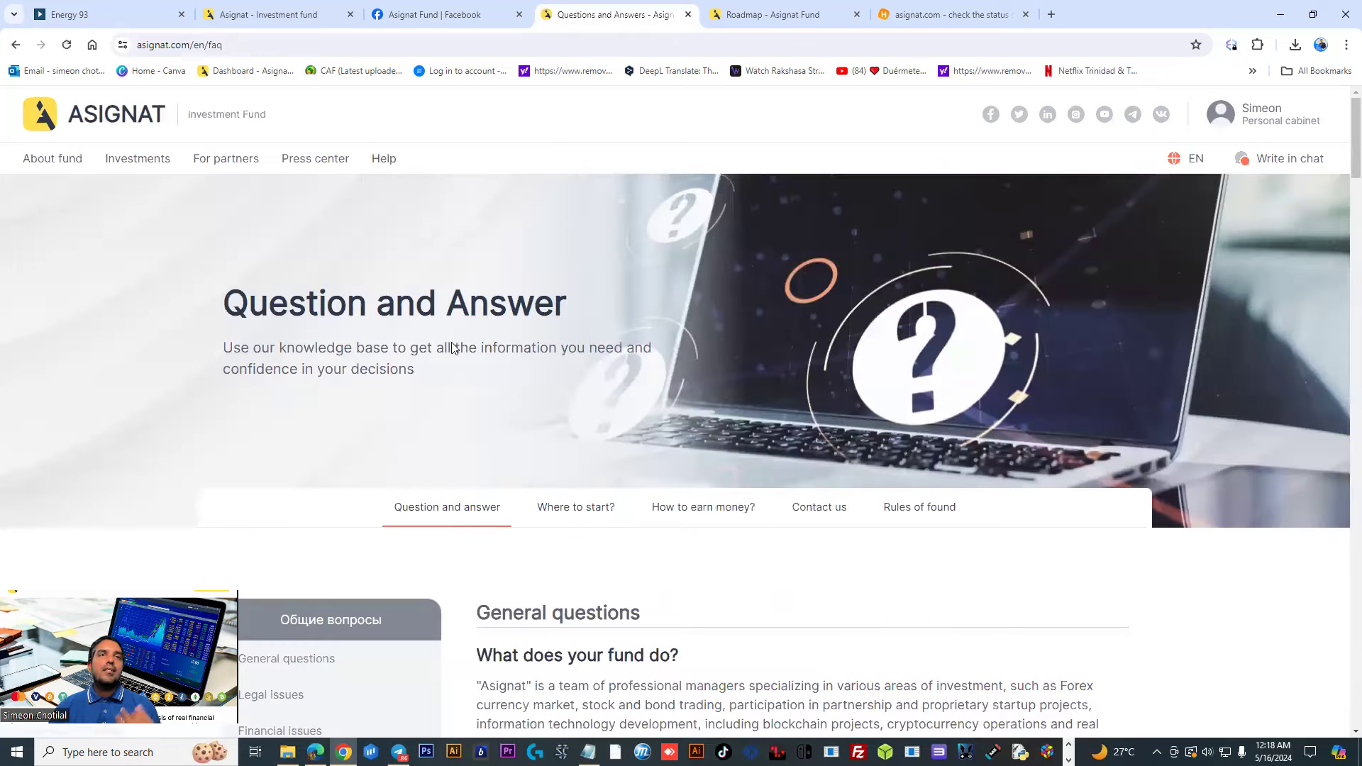
{"action": "scroll", "coordinate": [485, 606], "scroll_direction": "down", "scroll_amount": 3}
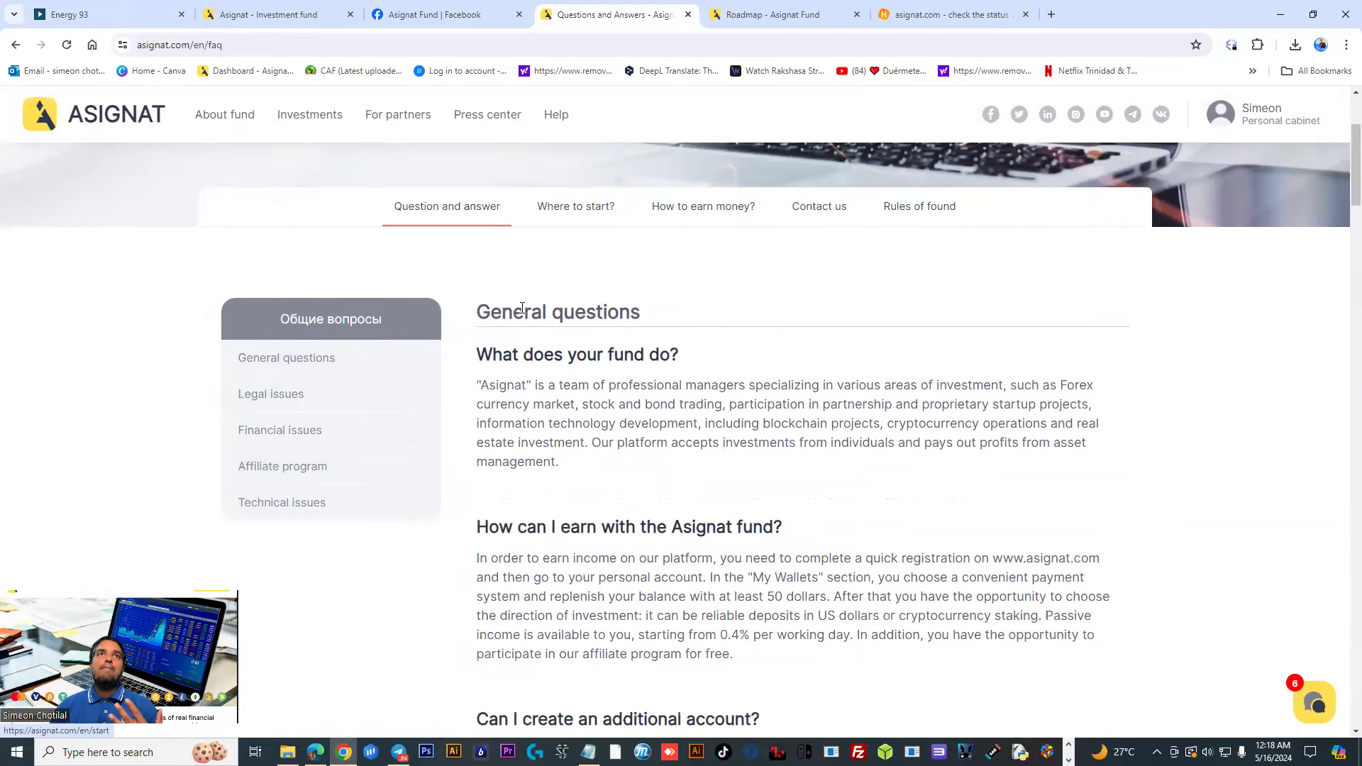
{"action": "scroll", "coordinate": [325, 475], "scroll_direction": "down", "scroll_amount": 3}
{"action": "scroll", "coordinate": [325, 475], "scroll_direction": "down", "scroll_amount": 3}
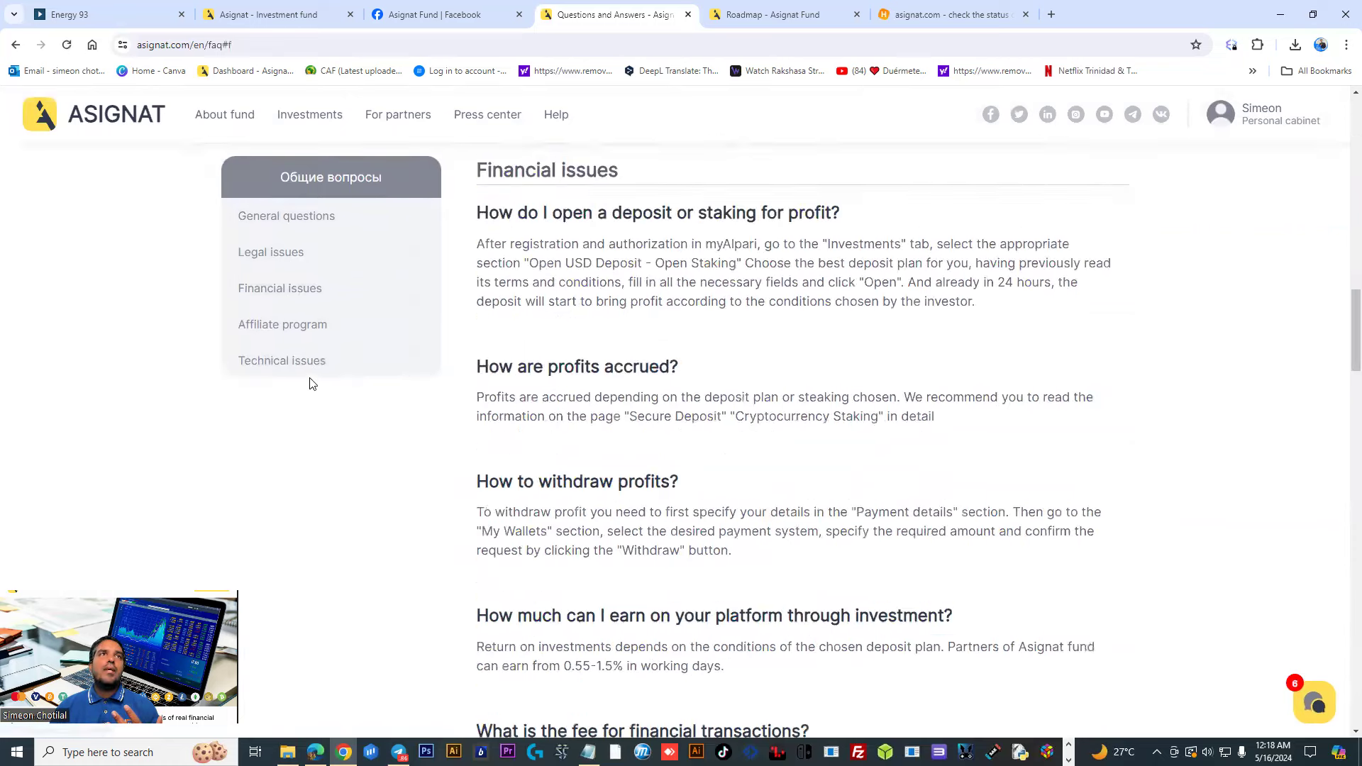
{"action": "left_click", "coordinate": [293, 253]}
{"action": "scroll", "coordinate": [530, 469], "scroll_direction": "up", "scroll_amount": 3}
{"action": "scroll", "coordinate": [530, 469], "scroll_direction": "down", "scroll_amount": 2}
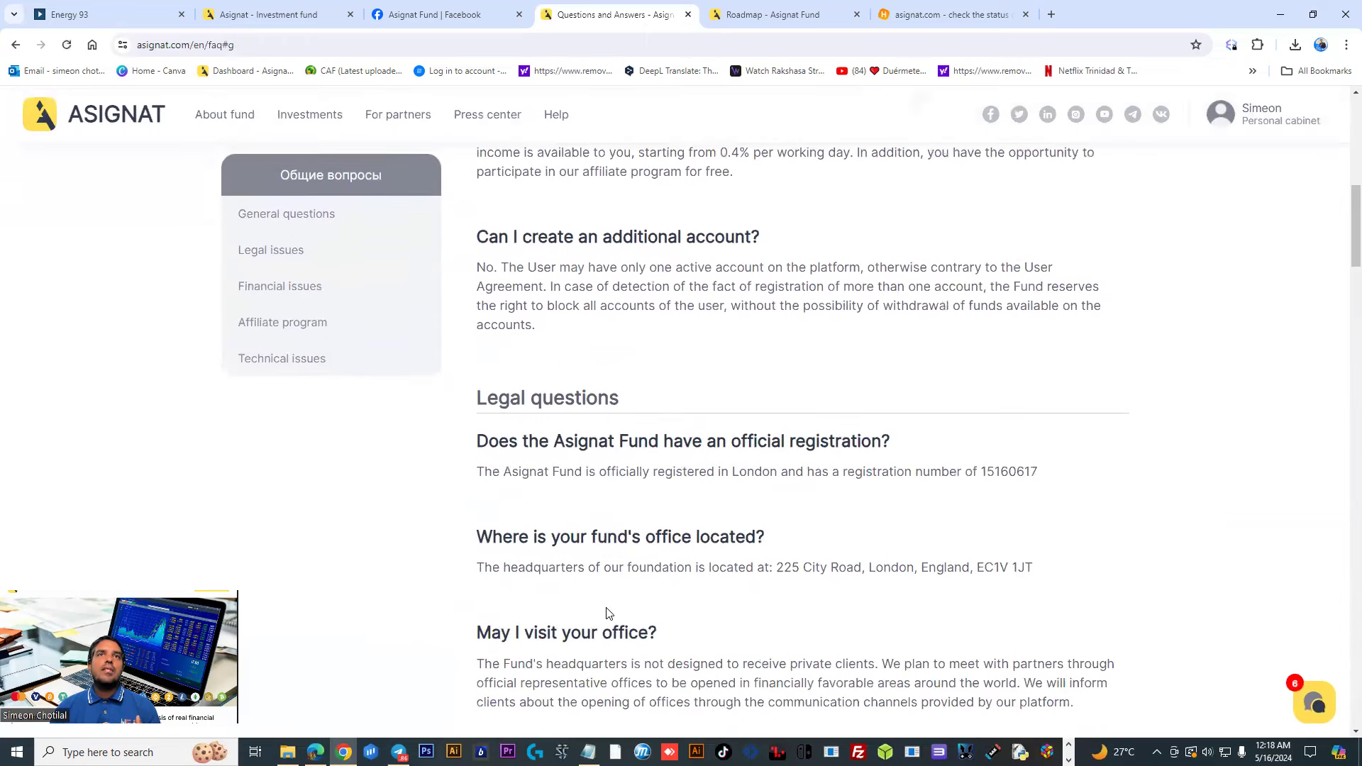
{"action": "scroll", "coordinate": [596, 597], "scroll_direction": "up", "scroll_amount": 2}
{"action": "scroll", "coordinate": [608, 610], "scroll_direction": "up", "scroll_amount": 3}
{"action": "scroll", "coordinate": [608, 609], "scroll_direction": "up", "scroll_amount": 3}
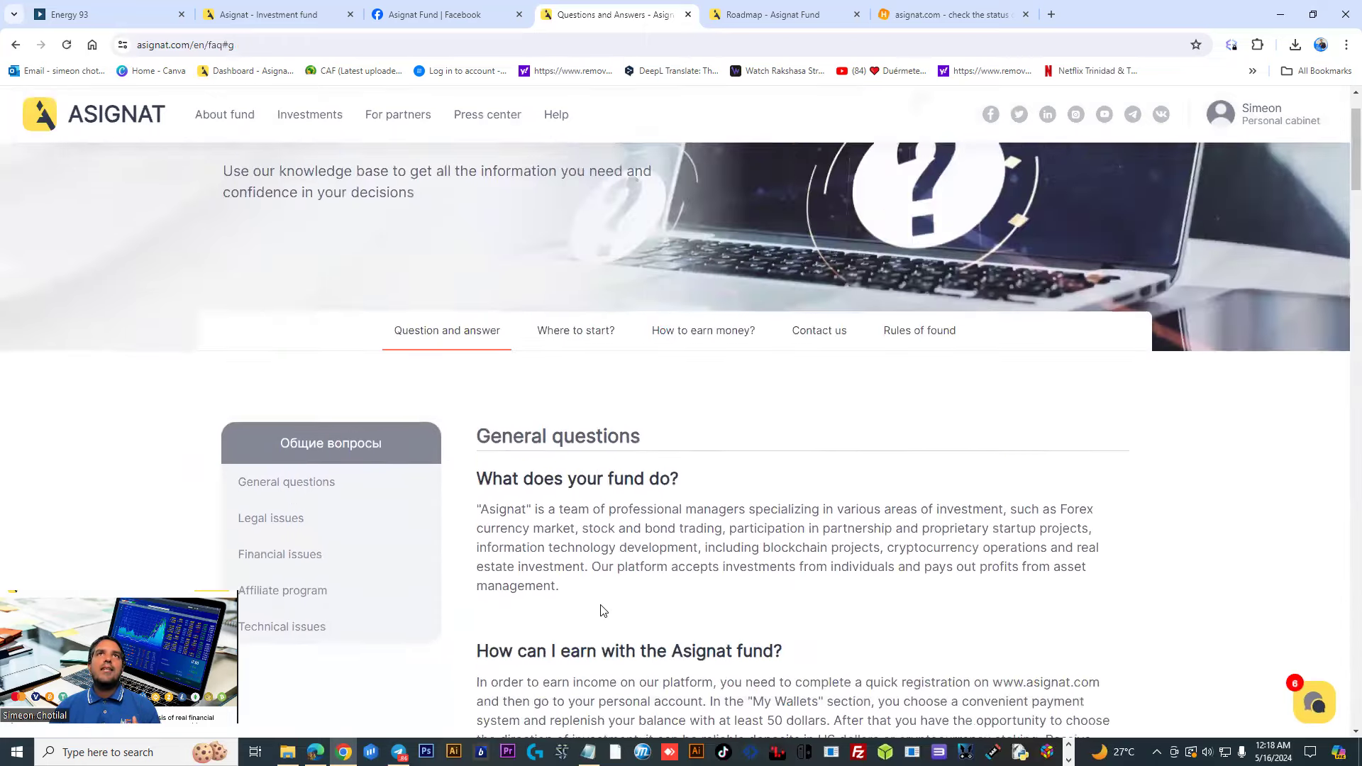
{"action": "scroll", "coordinate": [608, 609], "scroll_direction": "up", "scroll_amount": 1}
Check the Contacts page's London address, department e-mails and official social pages, then go back home.
{"action": "left_click", "coordinate": [840, 360]}
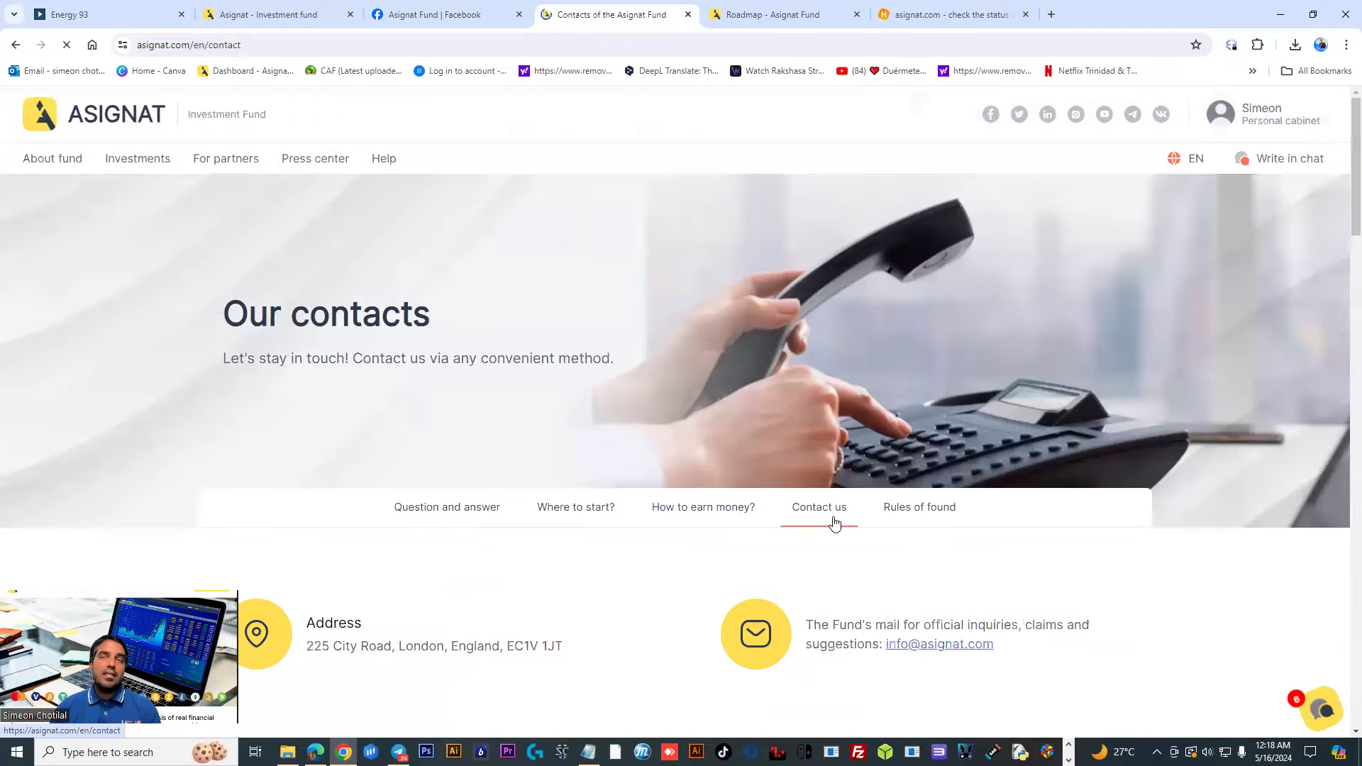
{"action": "scroll", "coordinate": [635, 617], "scroll_direction": "down", "scroll_amount": 3}
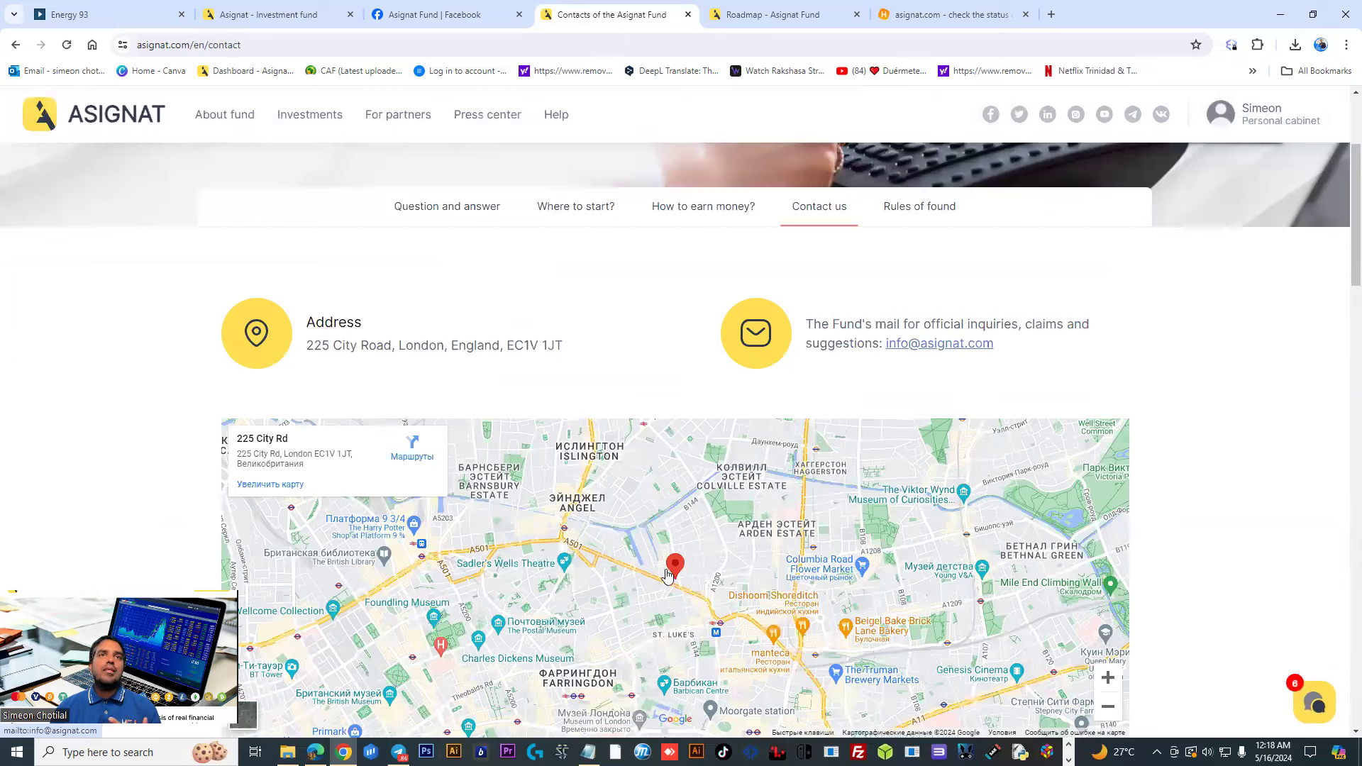
{"action": "scroll", "coordinate": [670, 570], "scroll_direction": "down", "scroll_amount": 4}
{"action": "scroll", "coordinate": [285, 441], "scroll_direction": "down", "scroll_amount": 3}
{"action": "scroll", "coordinate": [425, 554], "scroll_direction": "down", "scroll_amount": 4}
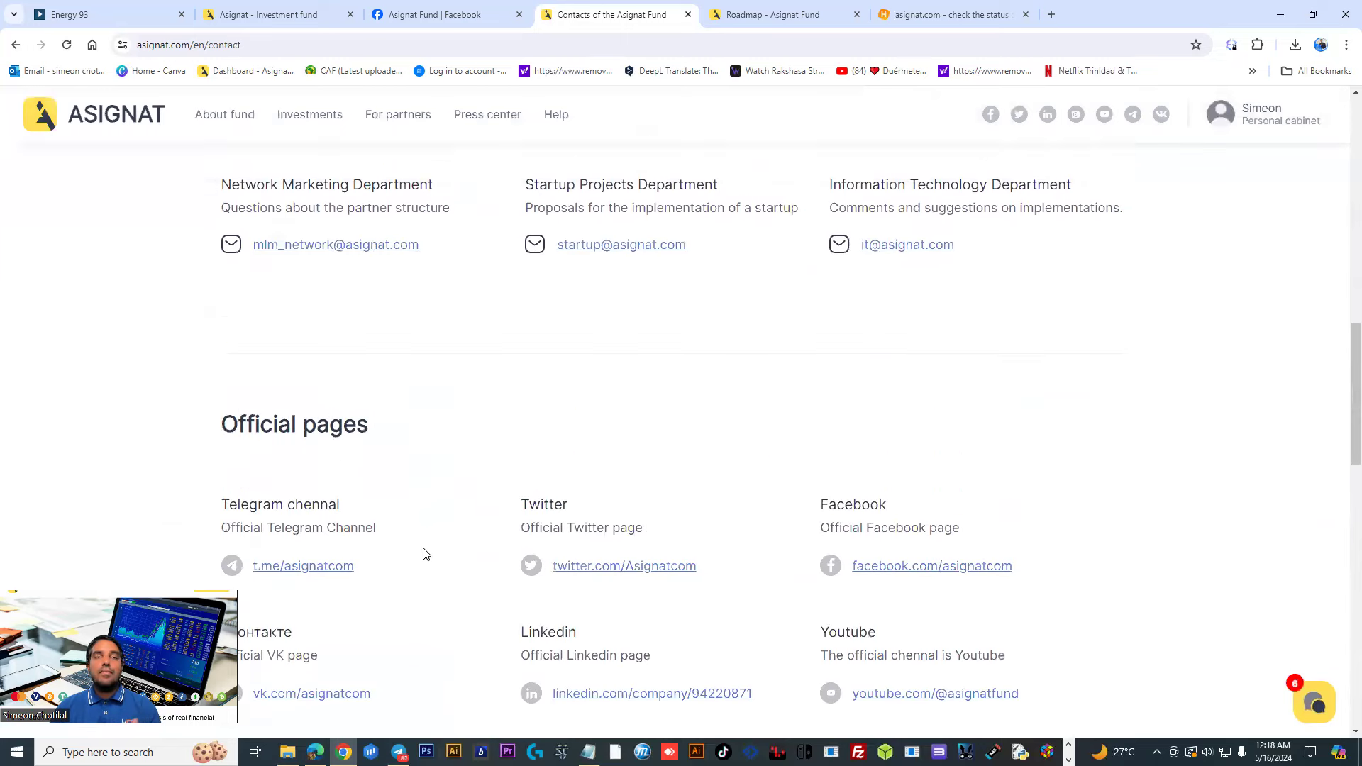
{"action": "scroll", "coordinate": [425, 555], "scroll_direction": "down", "scroll_amount": 4}
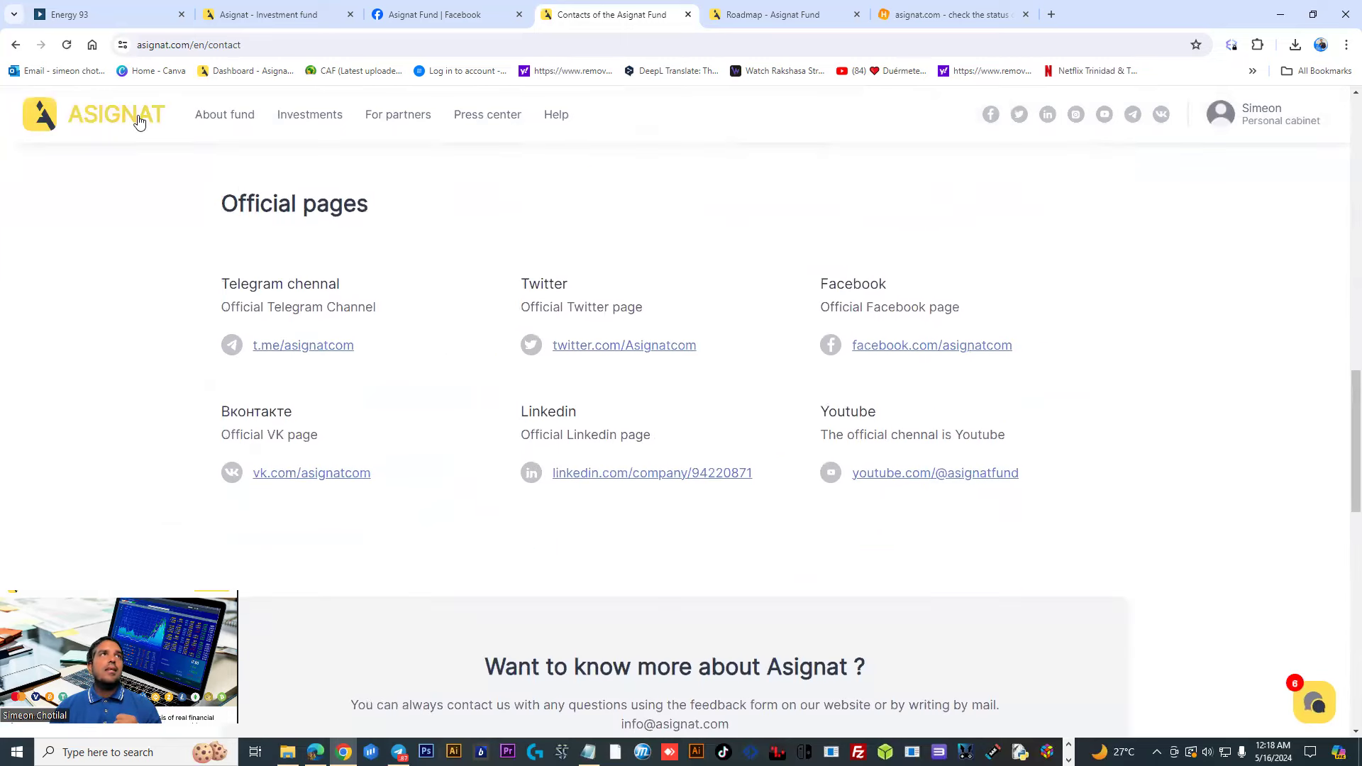
{"action": "left_click", "coordinate": [112, 114]}
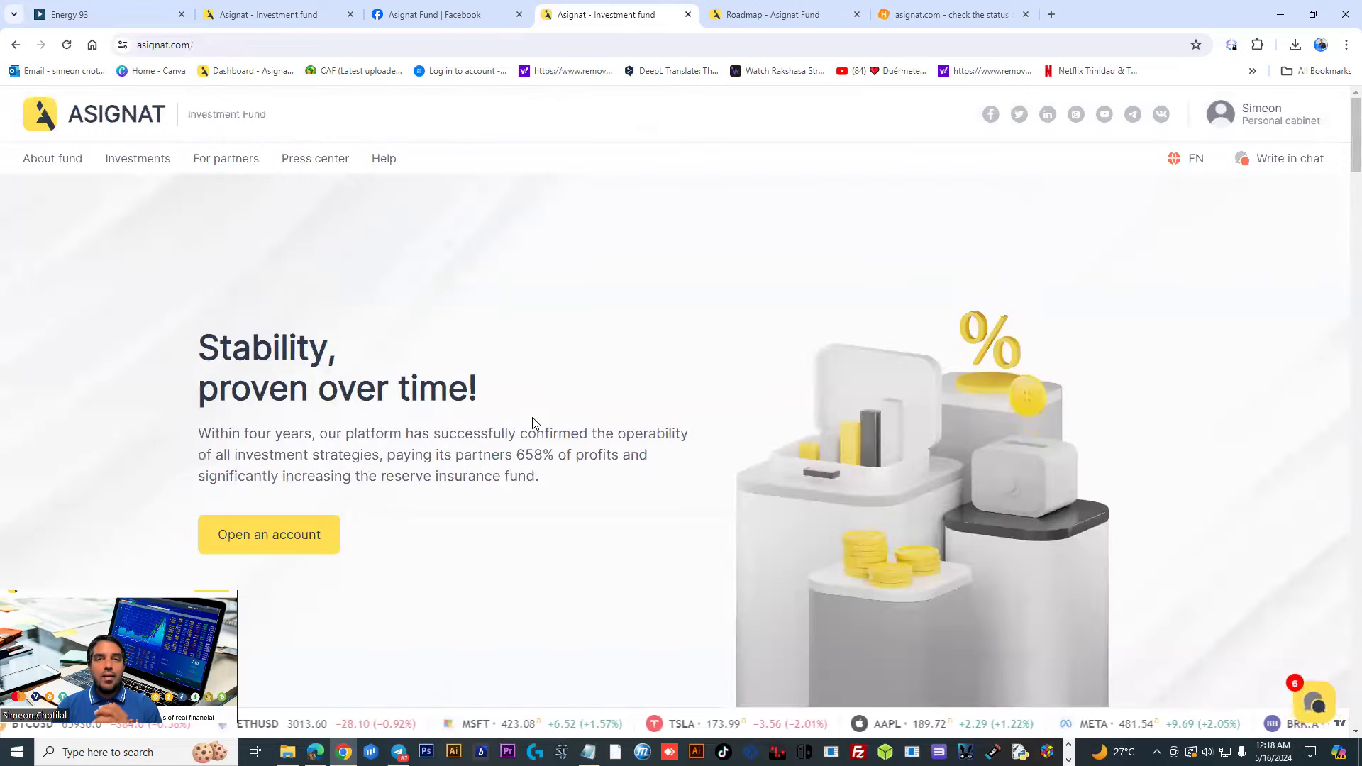